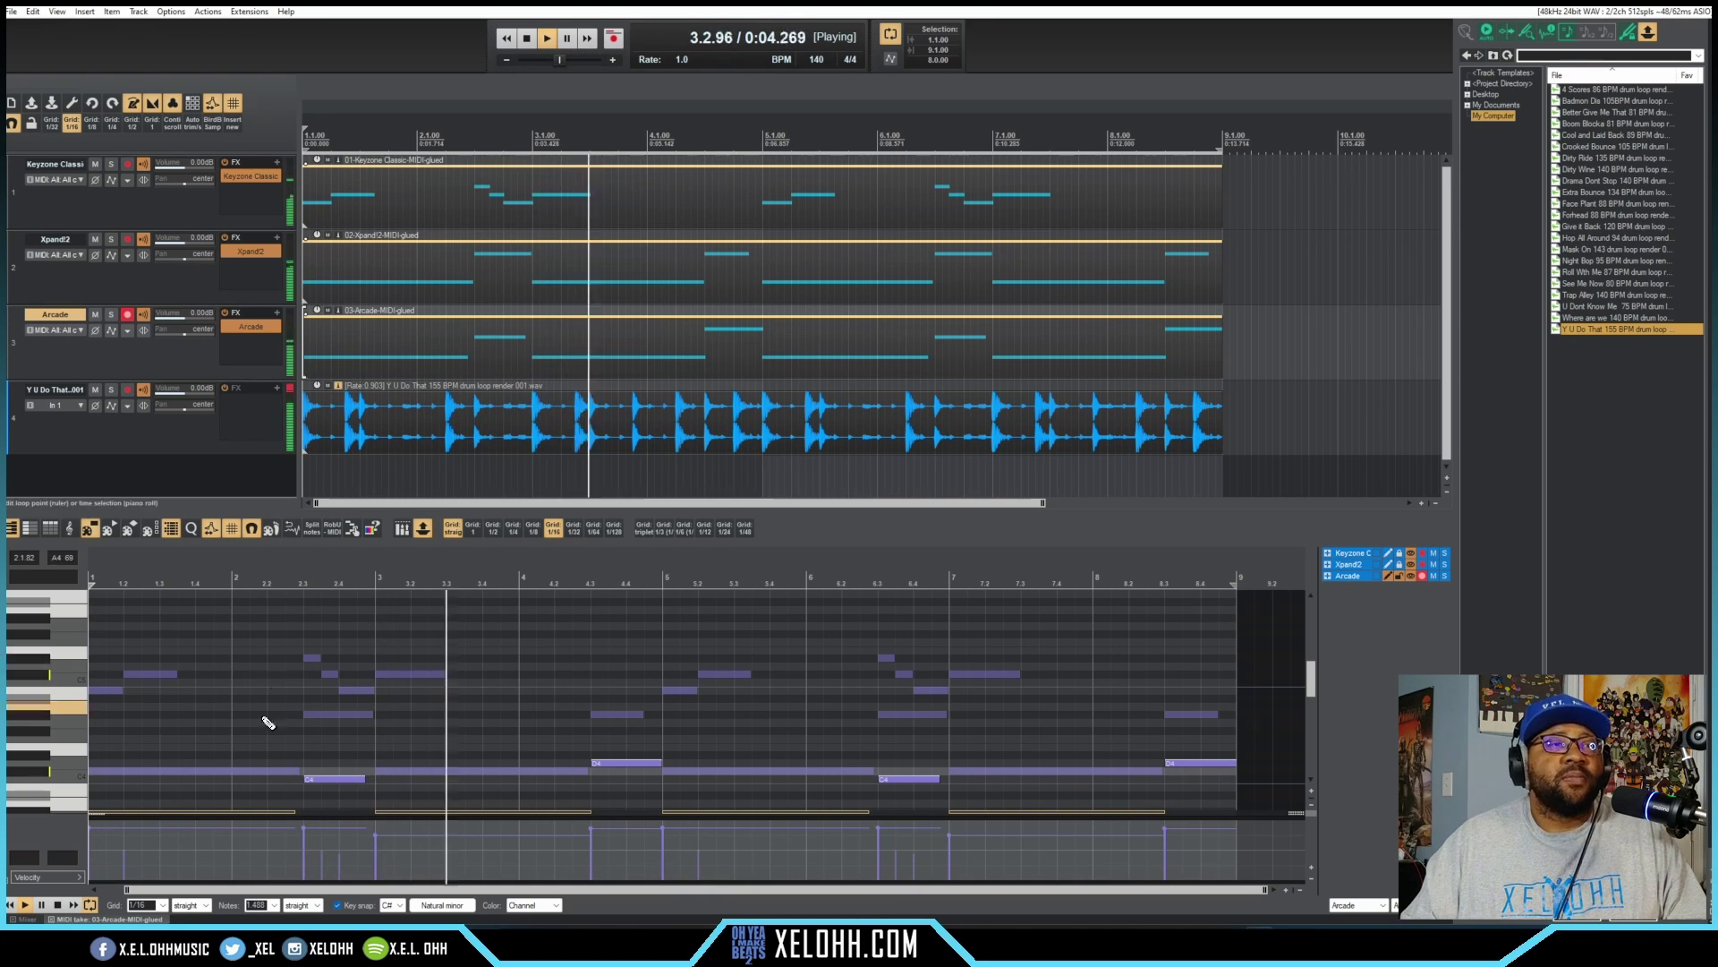
Swap the bottom docker from the MIDI editor to the Mixer with Ctrl+M during playback.
{"action": "key", "text": "ctrl+m"}
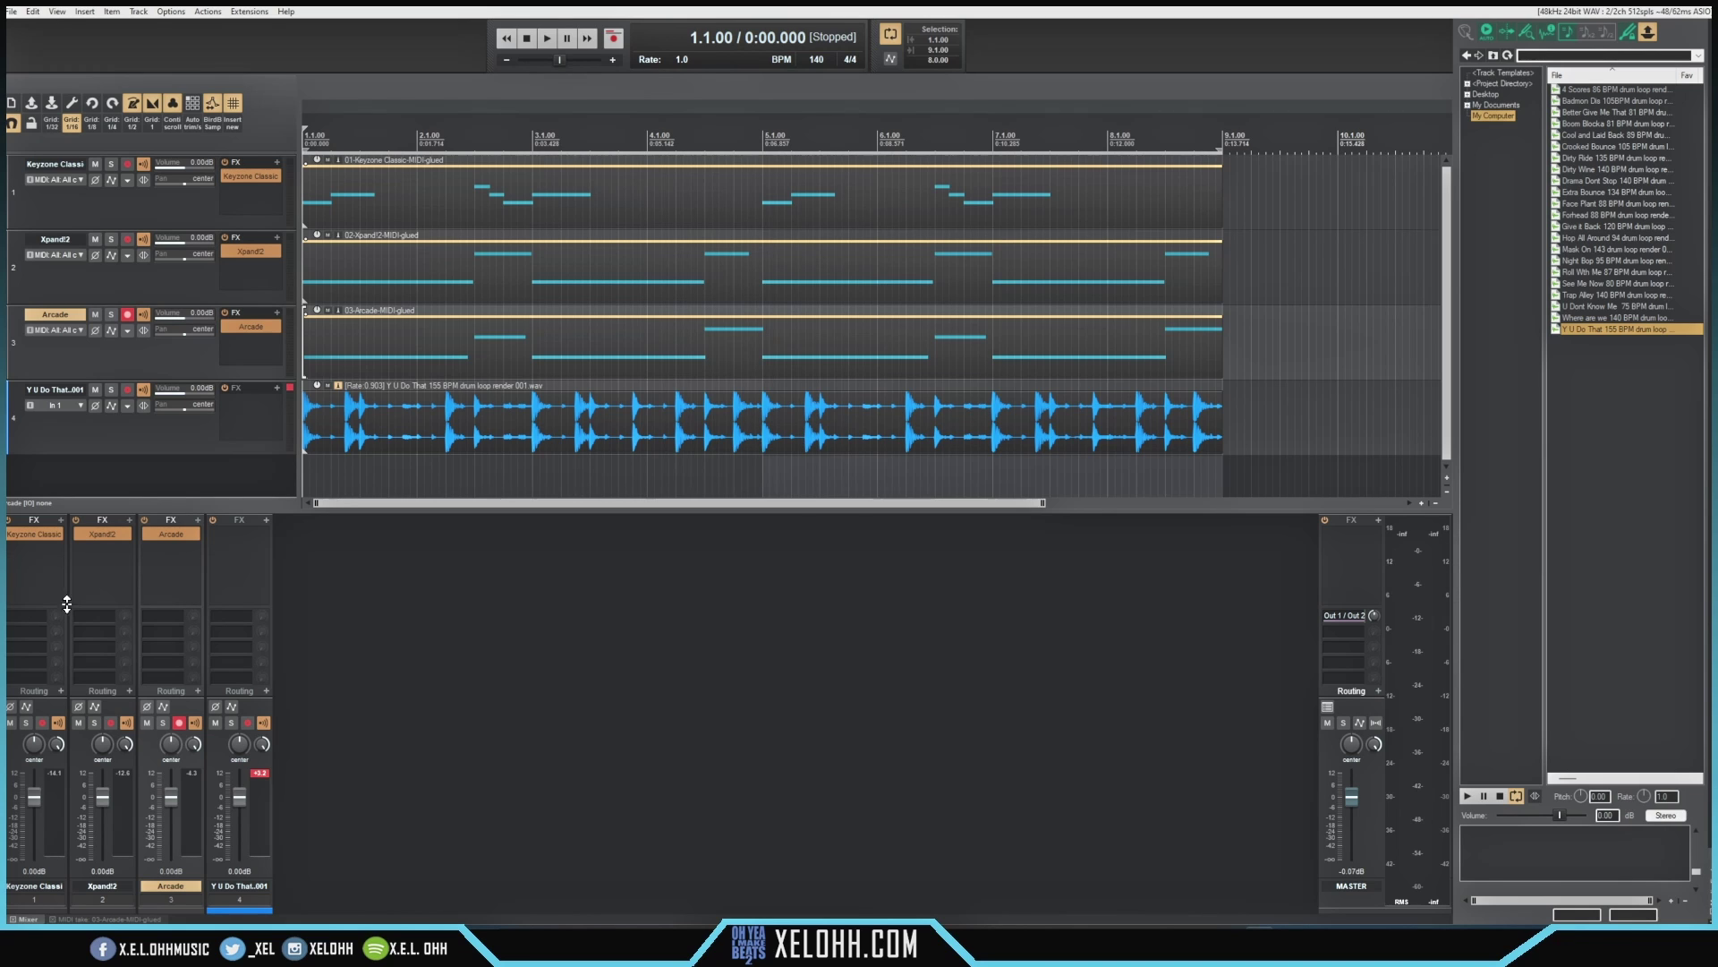
Show the Arcade track's piano roll in the bottom docker again.
{"action": "left_click", "coordinate": [91, 919]}
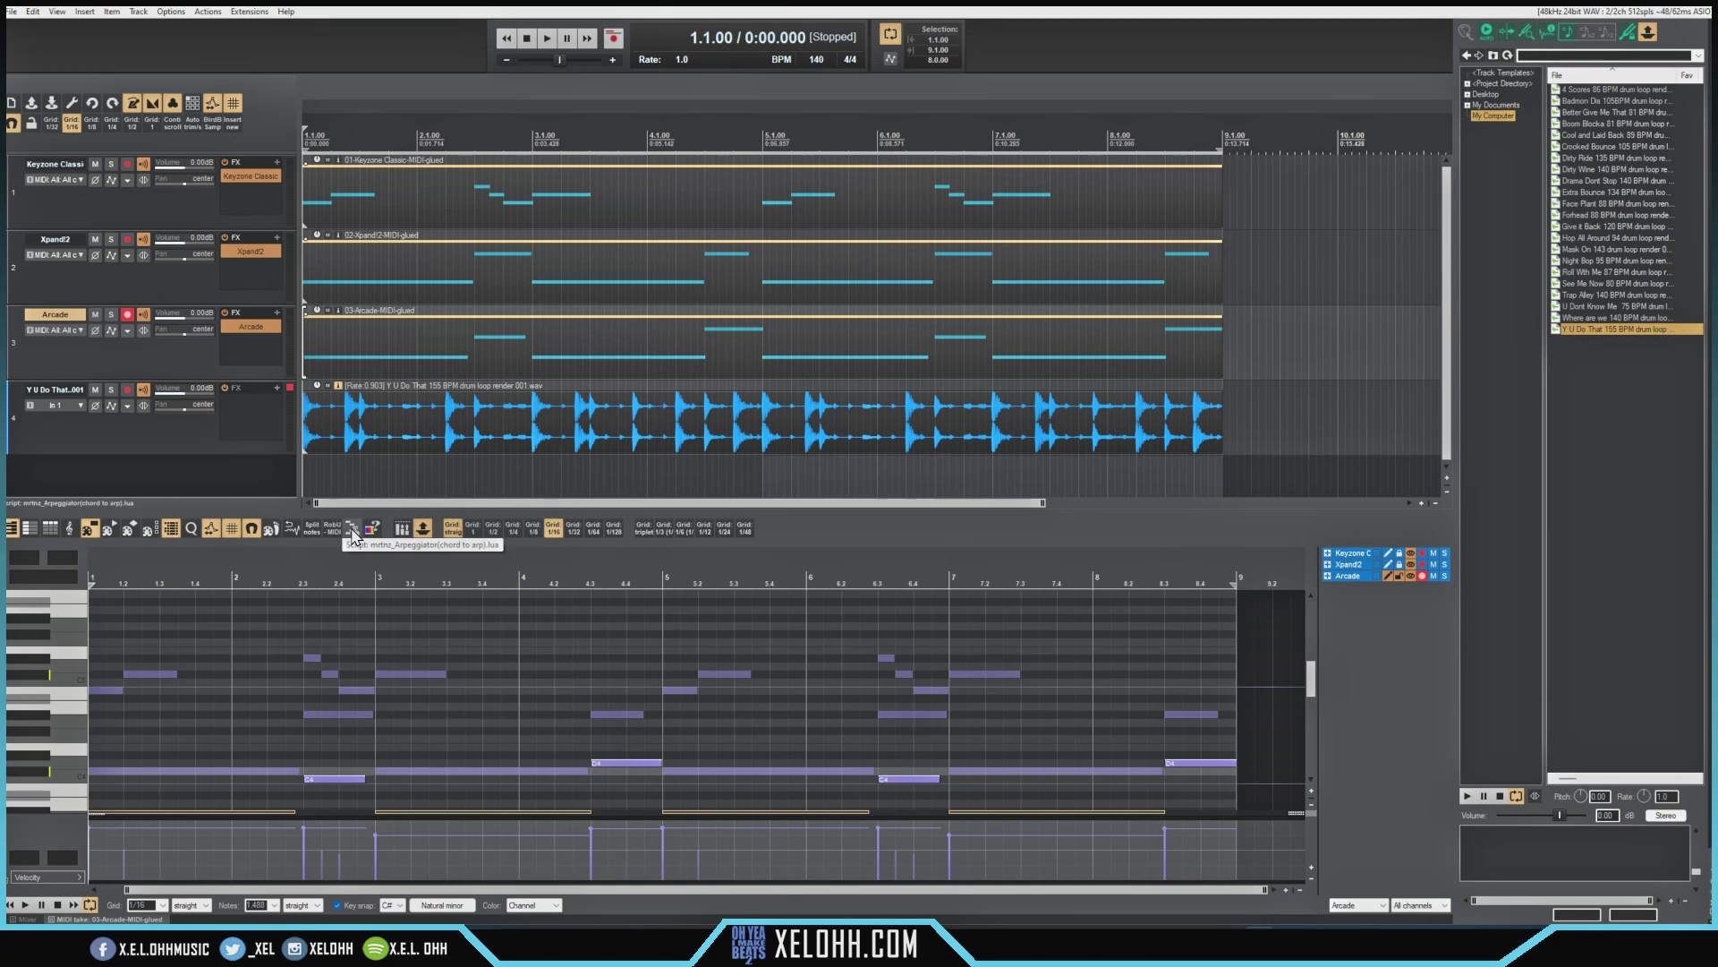
{"action": "left_click", "coordinate": [353, 534]}
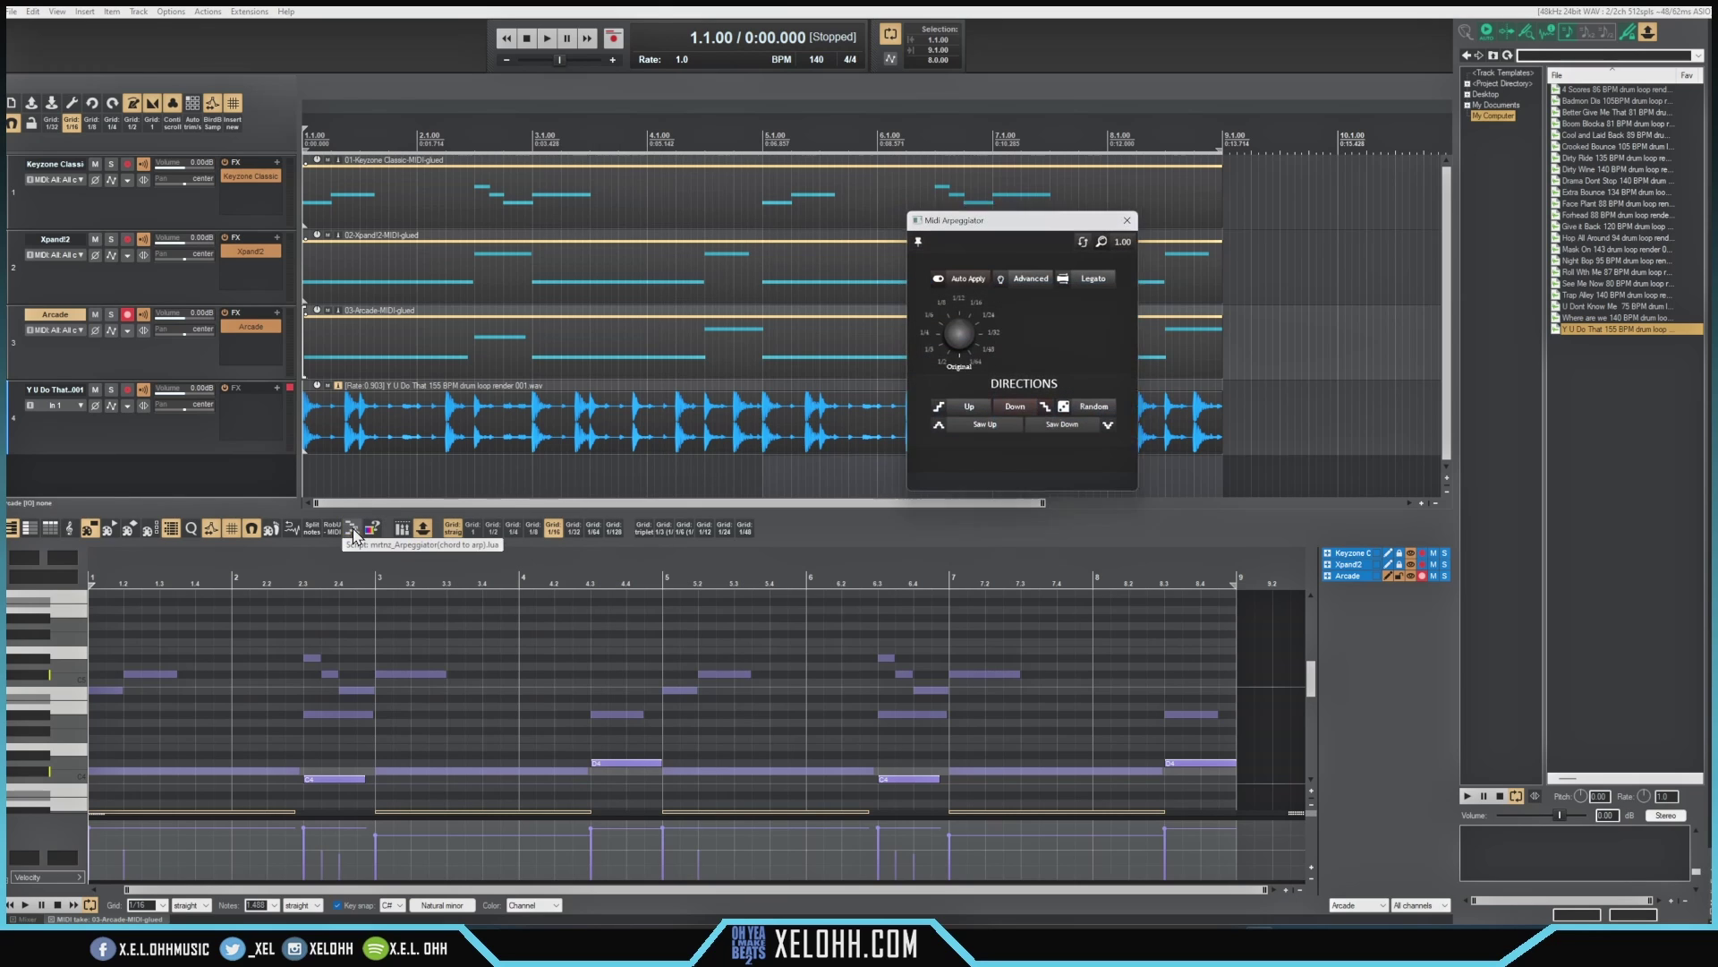
{"action": "left_click", "coordinate": [1133, 219]}
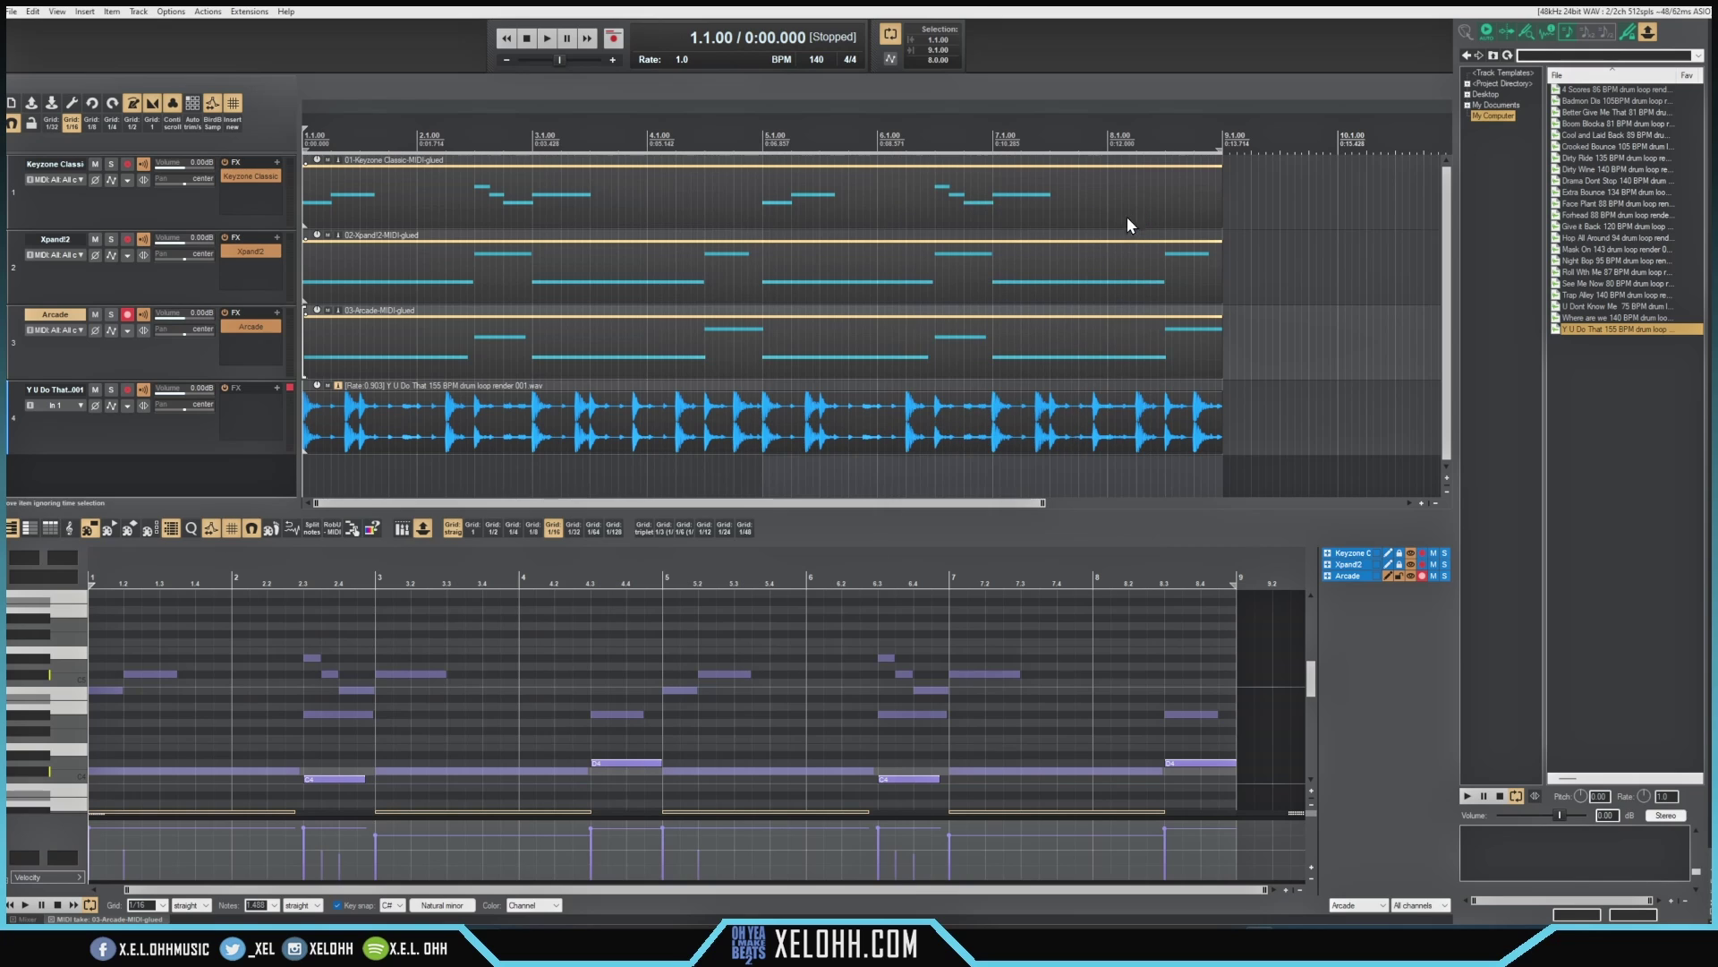
{"action": "left_click", "coordinate": [371, 529]}
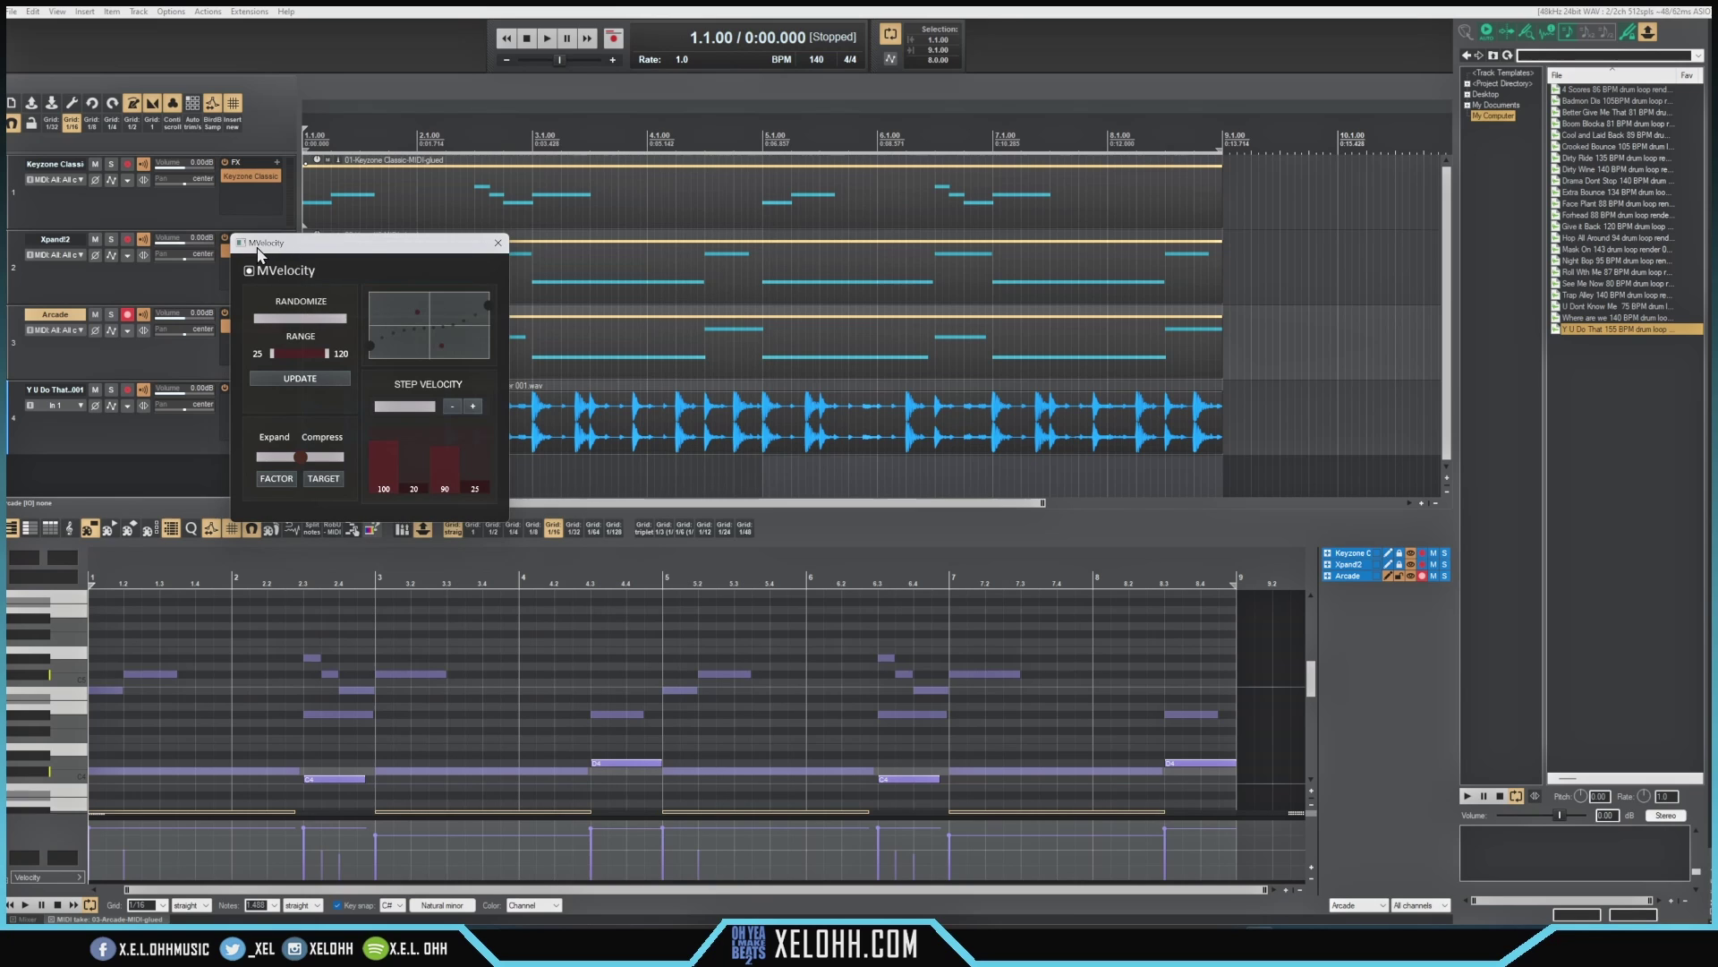
{"action": "left_click", "coordinate": [498, 242]}
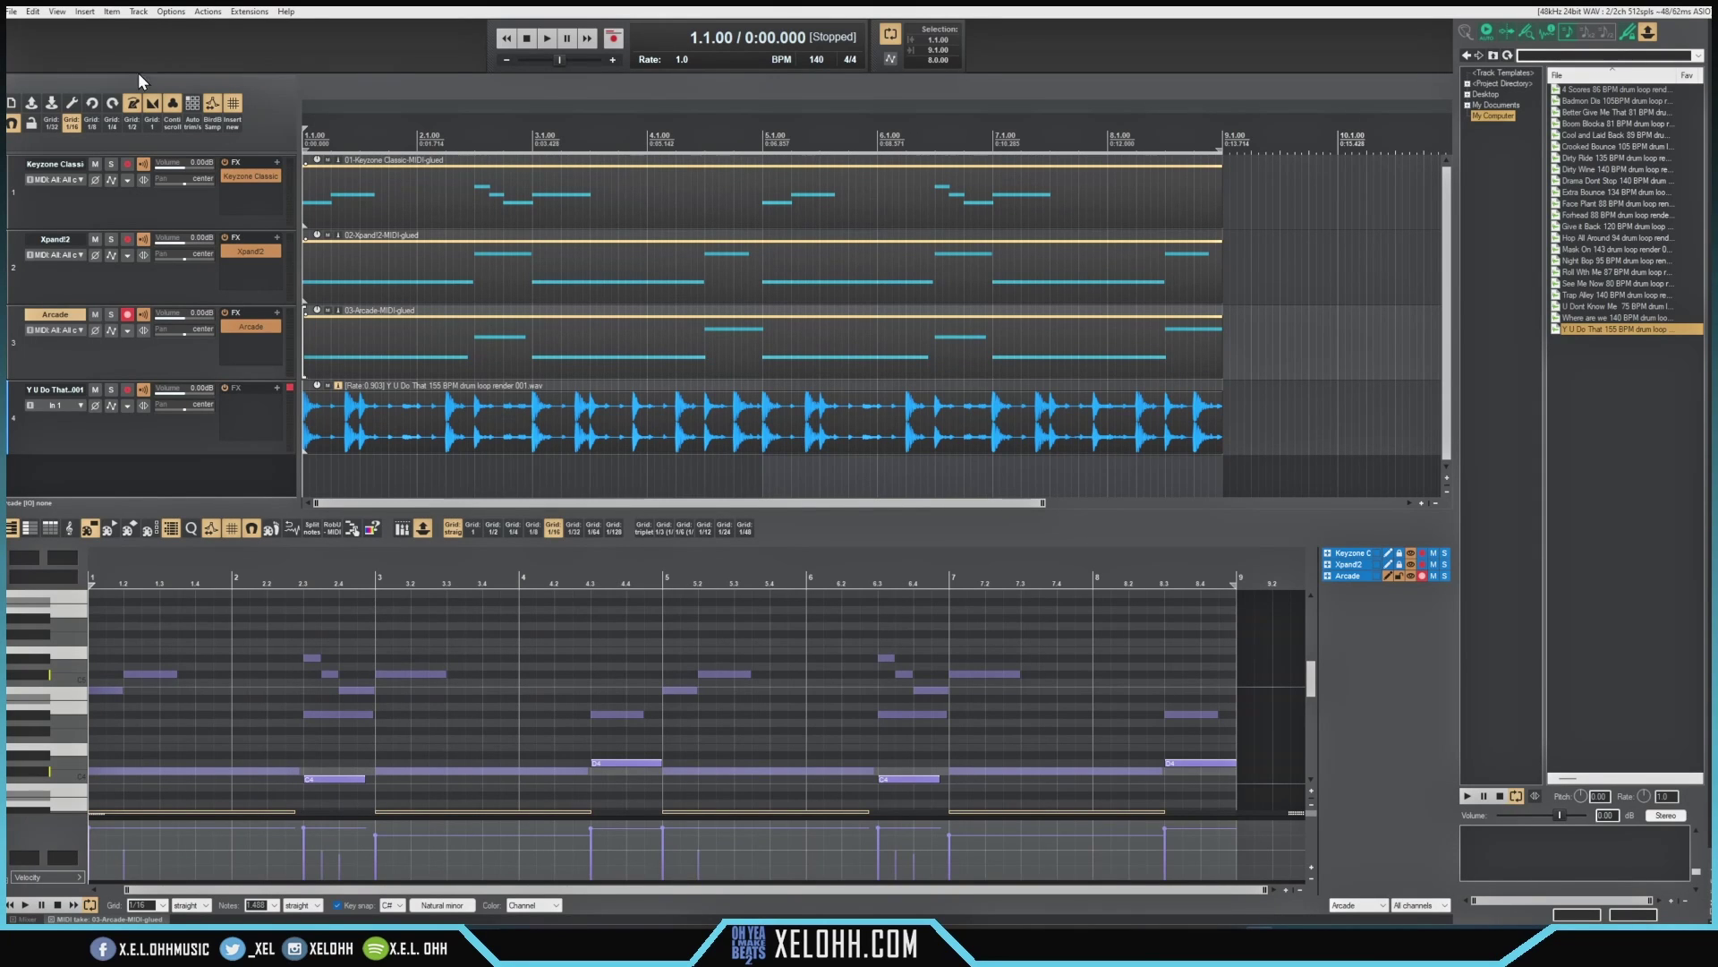
Start an empty project in a new tab, then bring the youtube sample series folder forward.
{"action": "left_click", "coordinate": [11, 13]}
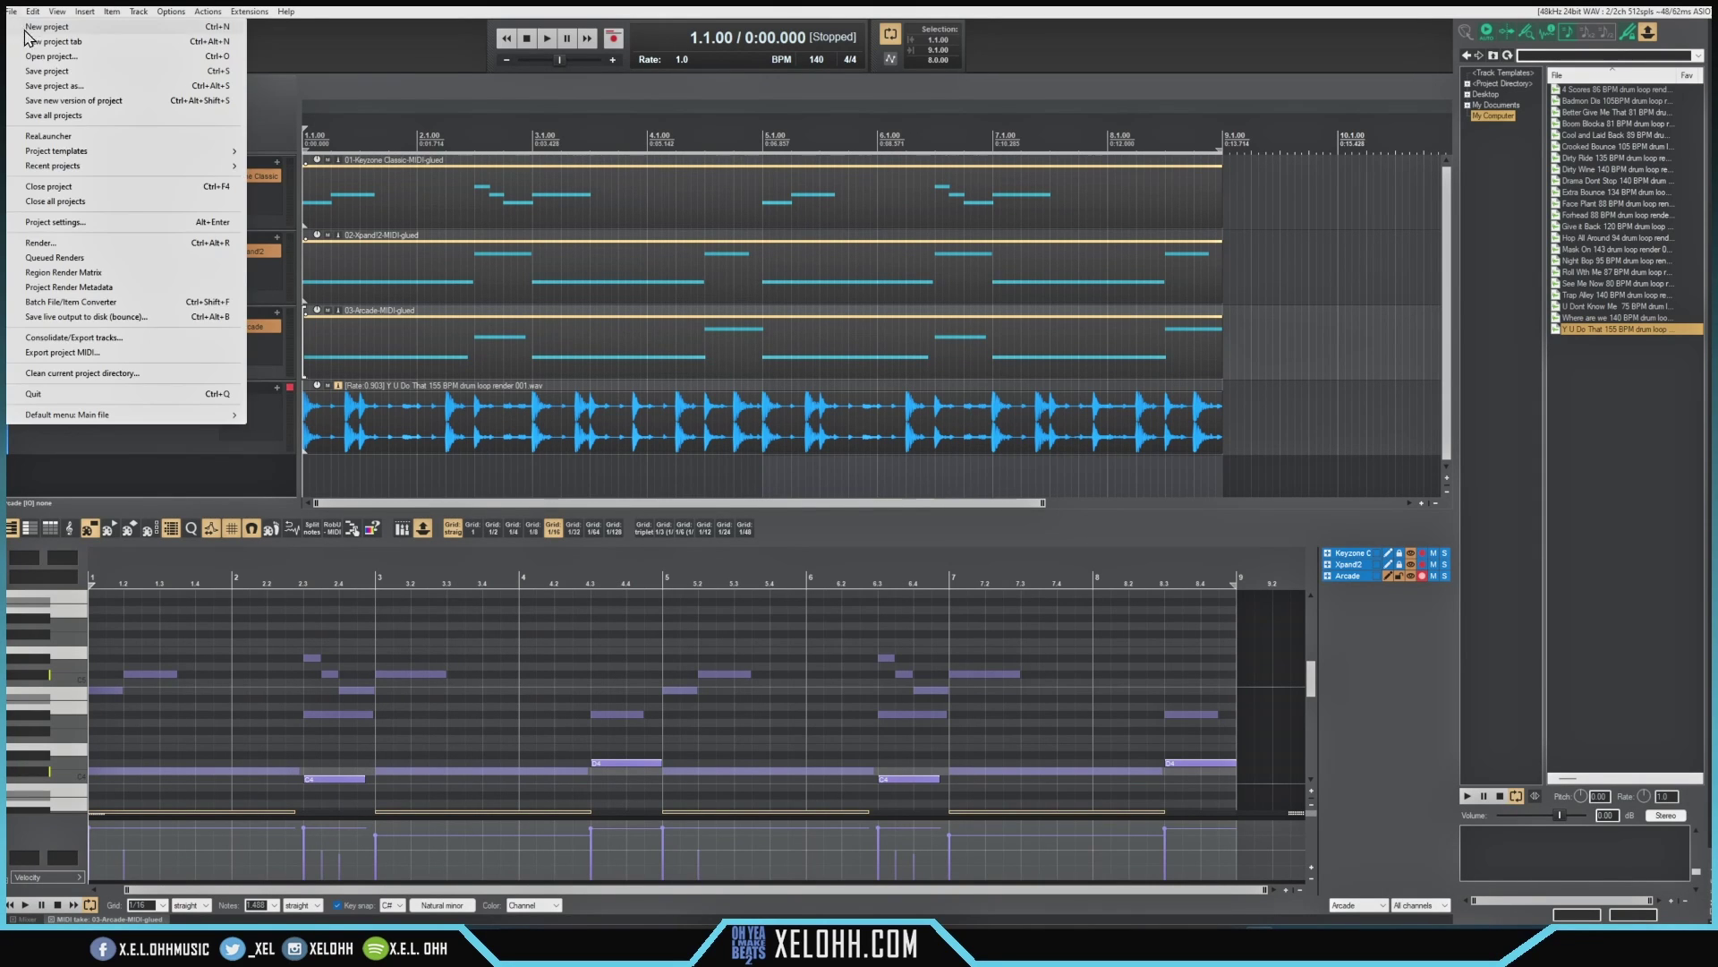
{"action": "left_click", "coordinate": [59, 42]}
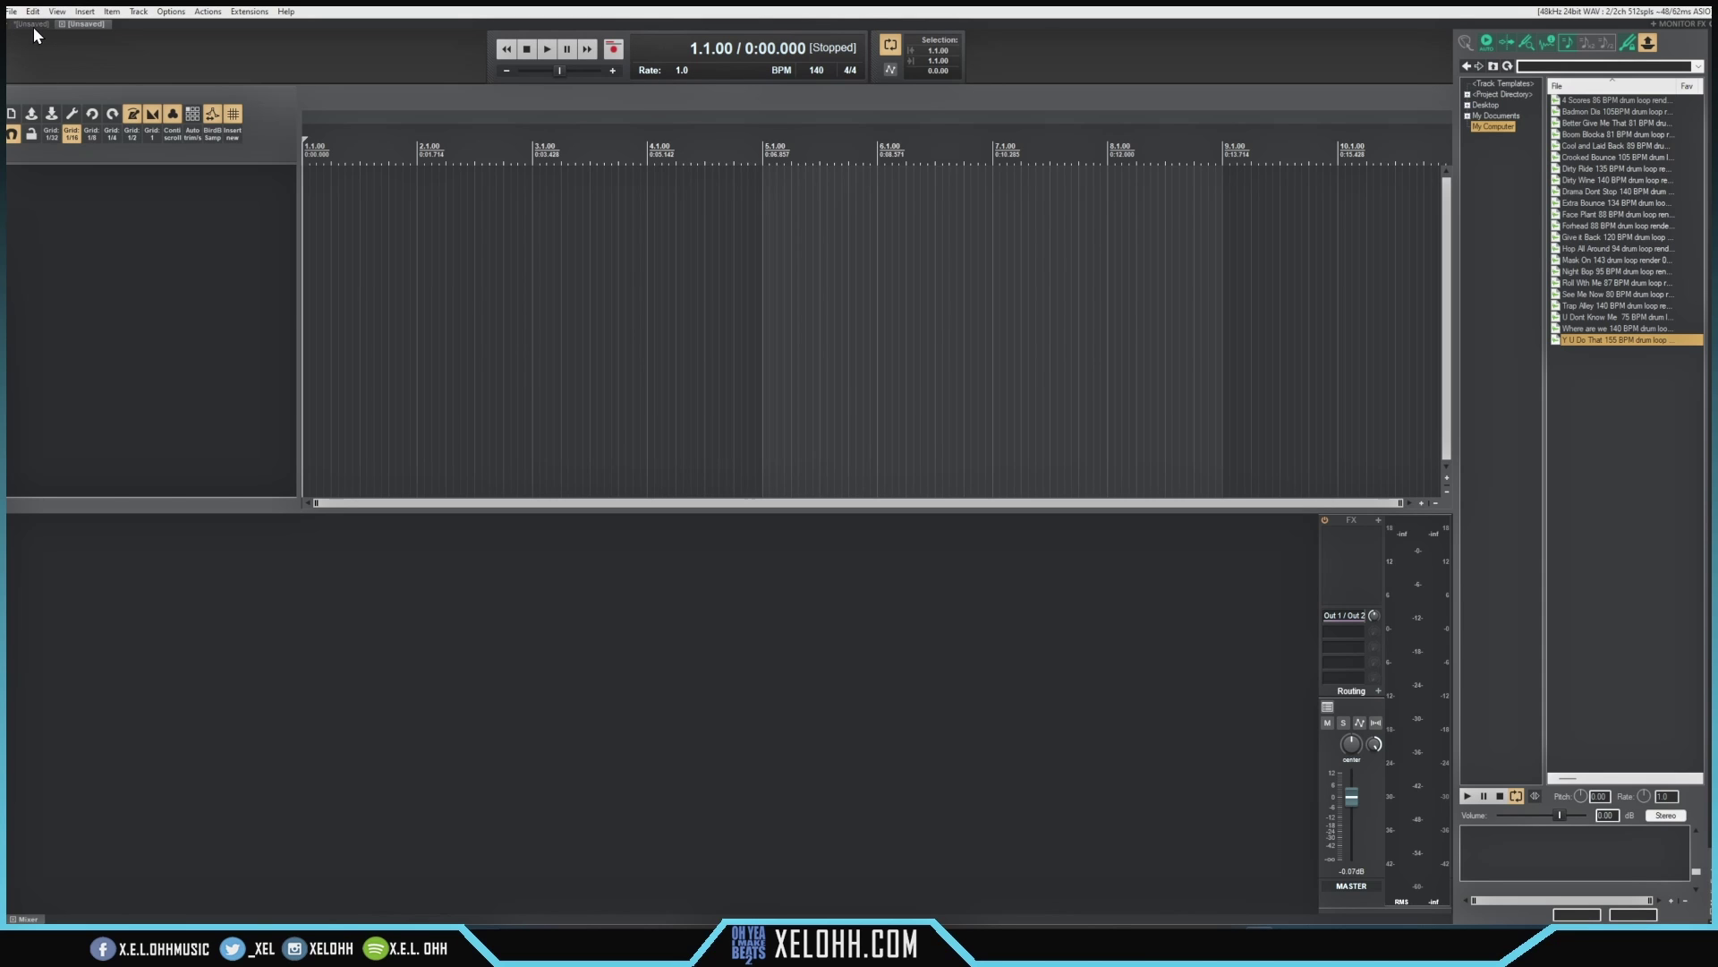
{"action": "left_click", "coordinate": [34, 27]}
{"action": "left_click", "coordinate": [85, 23]}
{"action": "key", "text": "alt+Tab"}
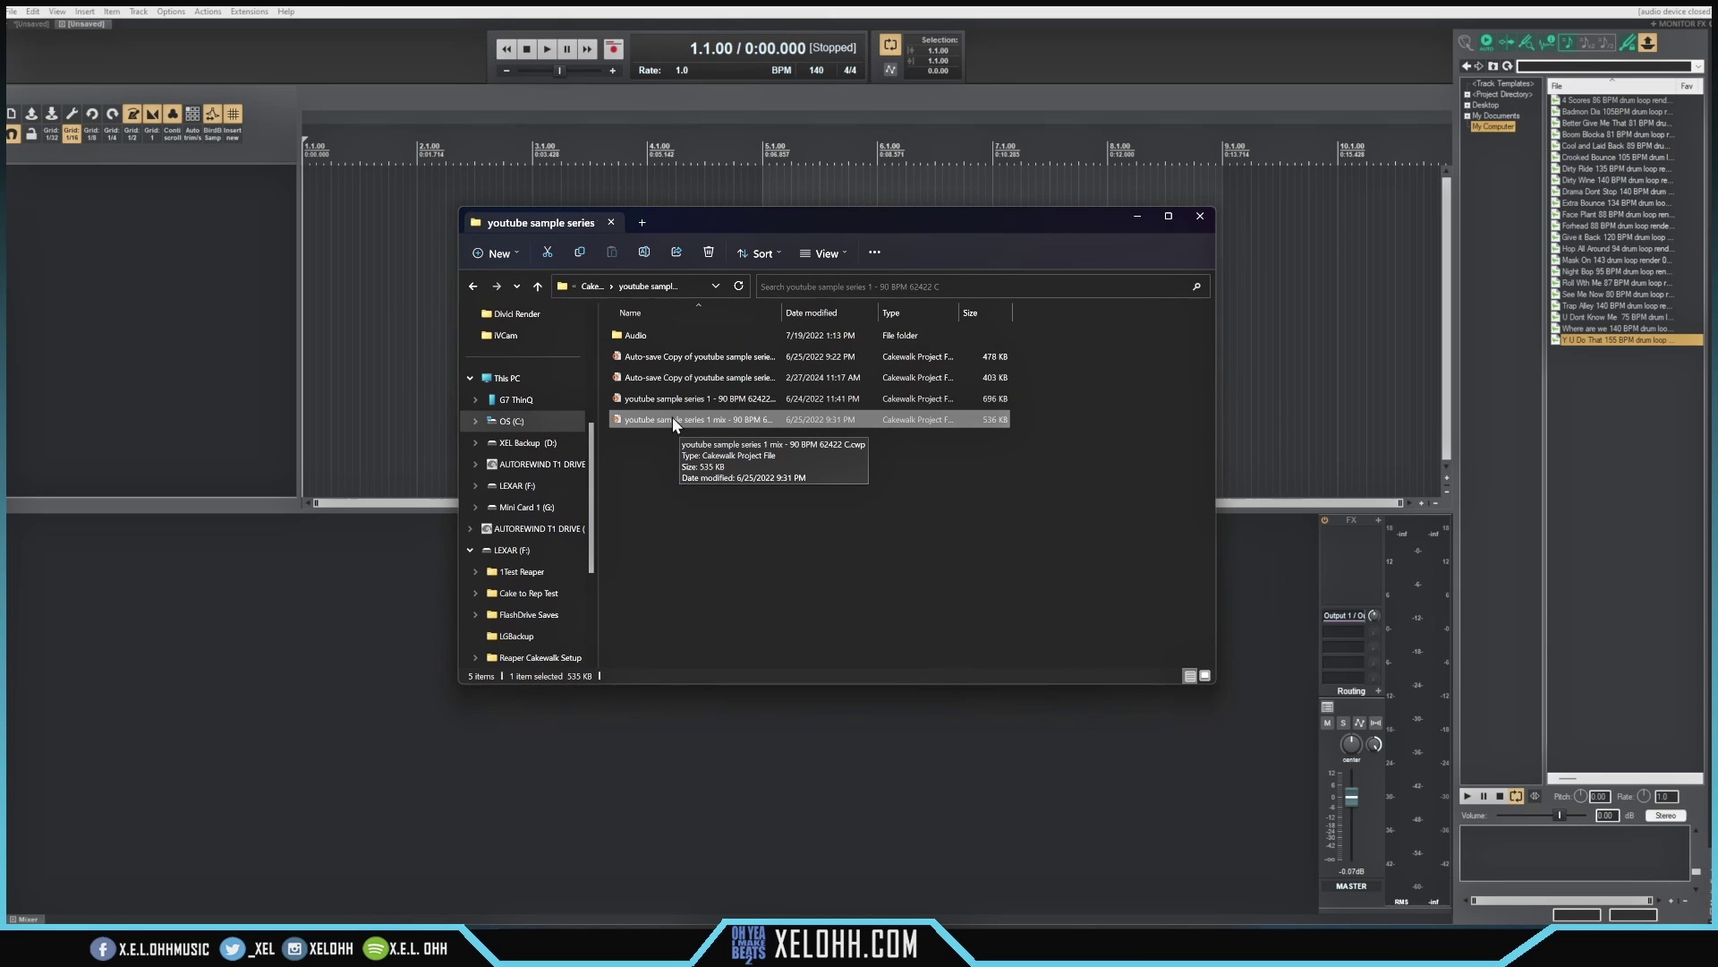
Drag the Cakewalk mix .cwp file into the empty project for ReaCWP conversion.
{"action": "left_click_drag", "start_coordinate": [673, 417], "coordinate": [176, 260]}
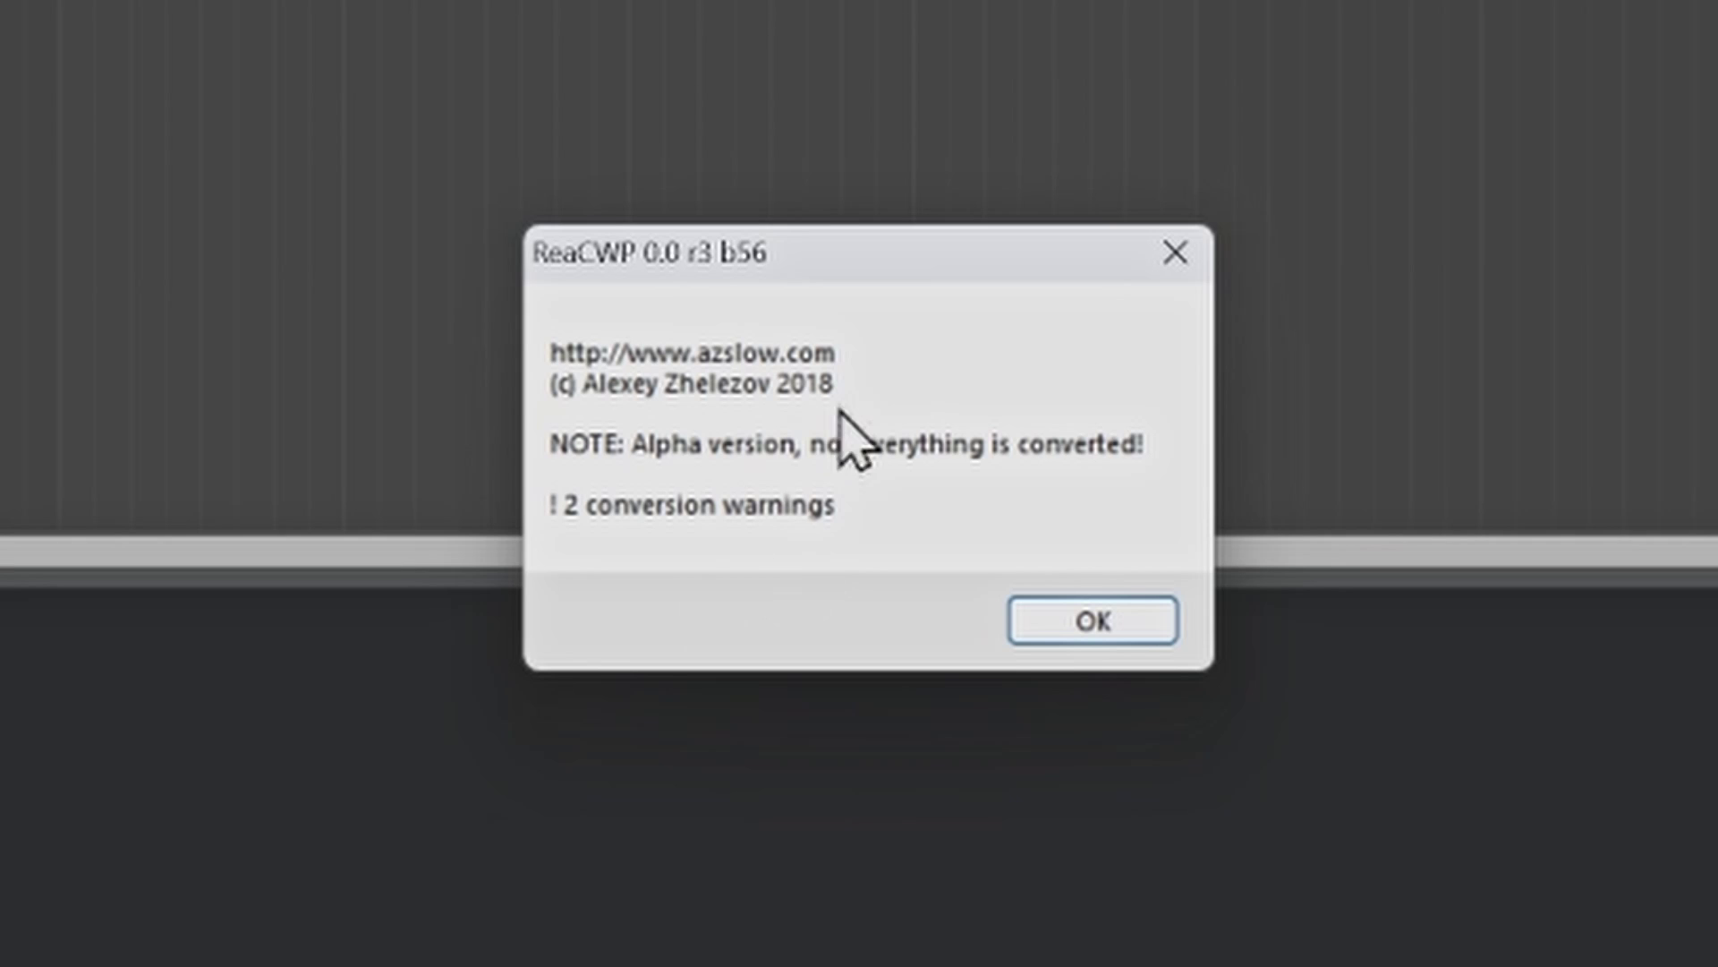
Dismiss the ReaCWP notice of 2 warnings and scroll down the converted track list.
{"action": "left_click", "coordinate": [1097, 637]}
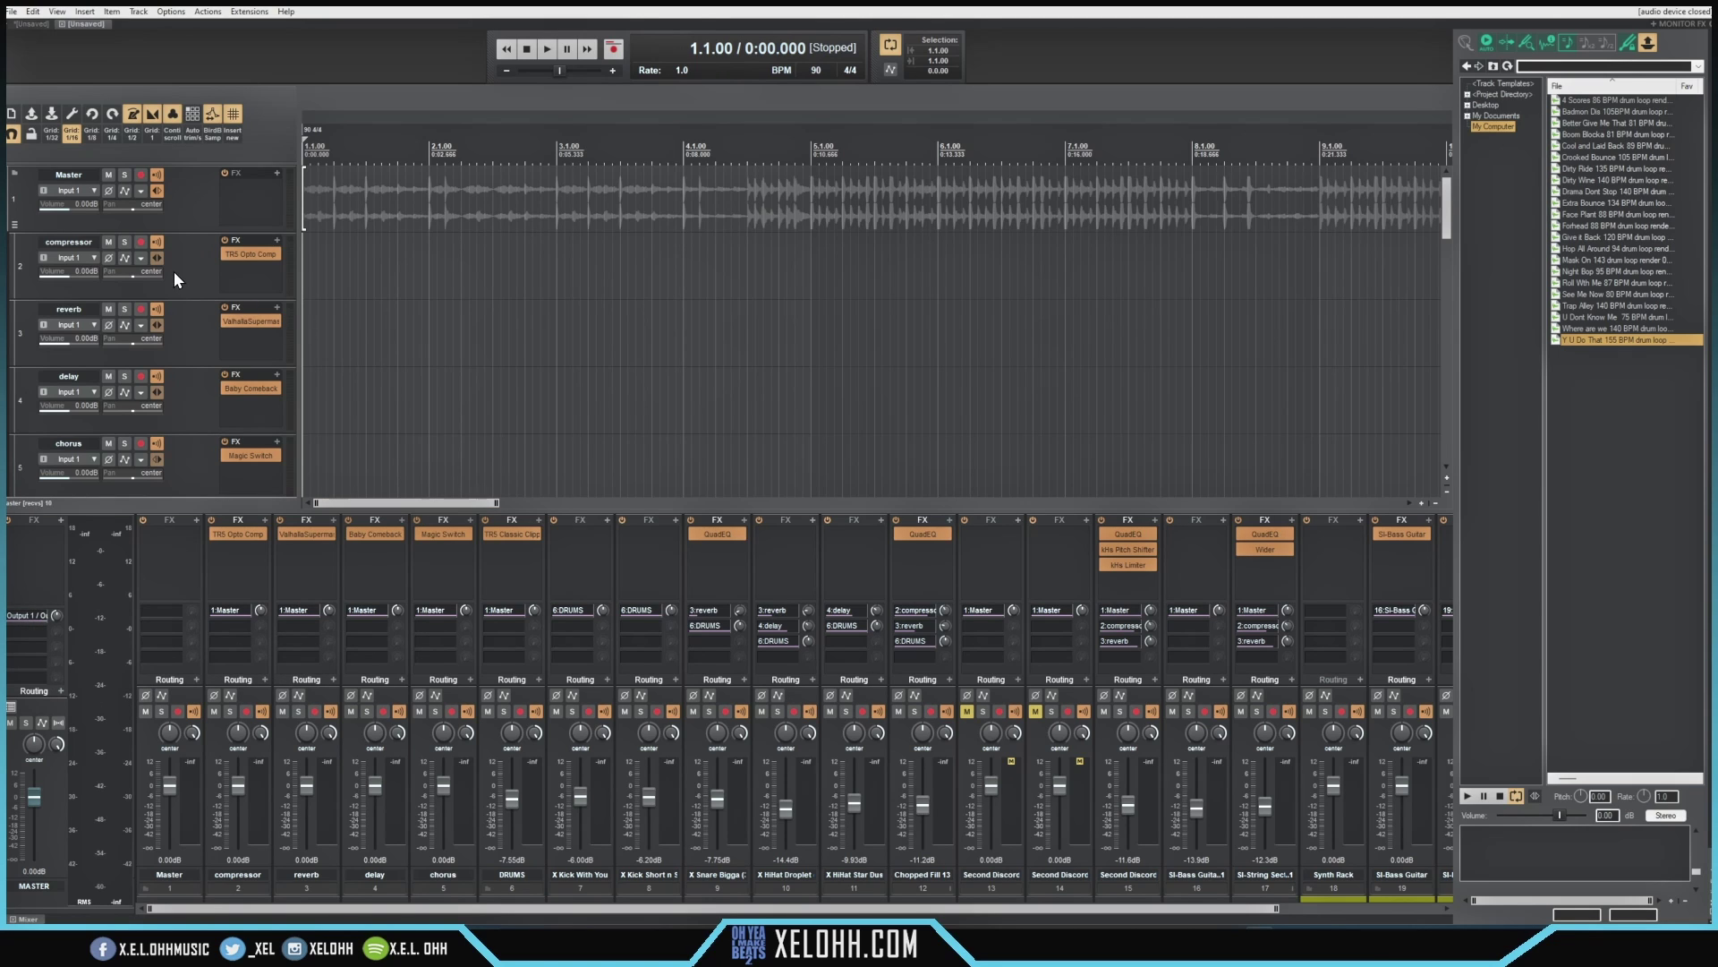
{"action": "scroll", "coordinate": [185, 278], "scroll_direction": "down", "scroll_amount": 1}
{"action": "scroll", "coordinate": [191, 324], "scroll_direction": "down", "scroll_amount": 1}
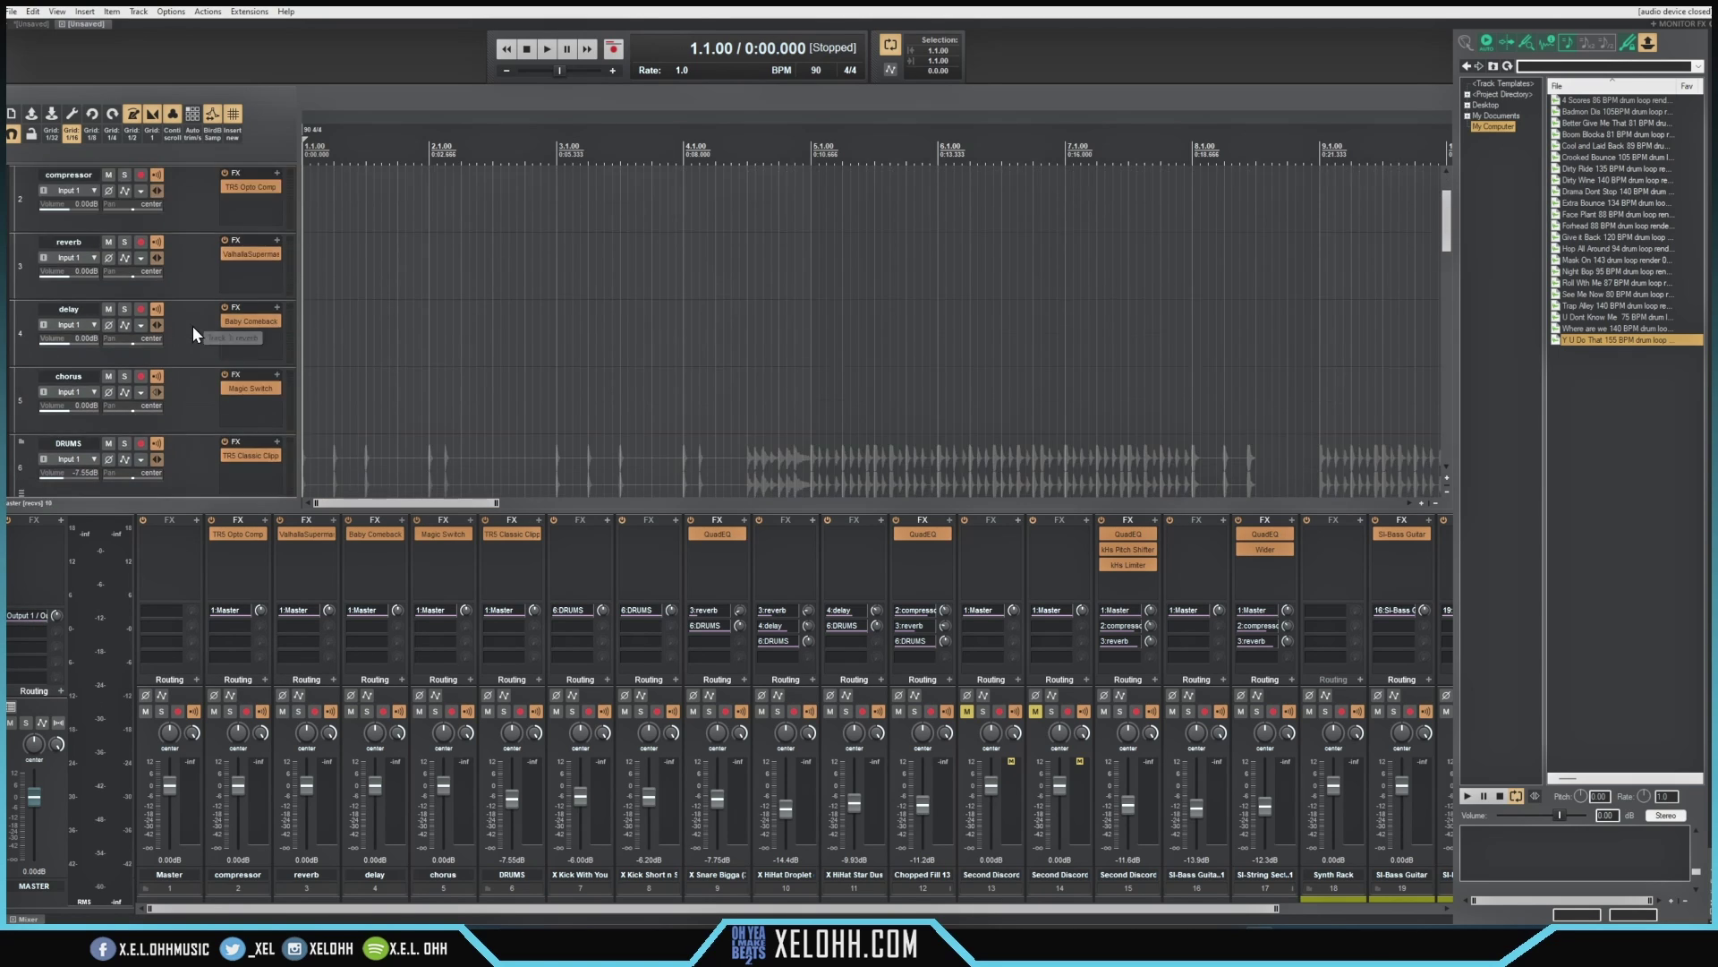
{"action": "scroll", "coordinate": [187, 367], "scroll_direction": "down", "scroll_amount": 1}
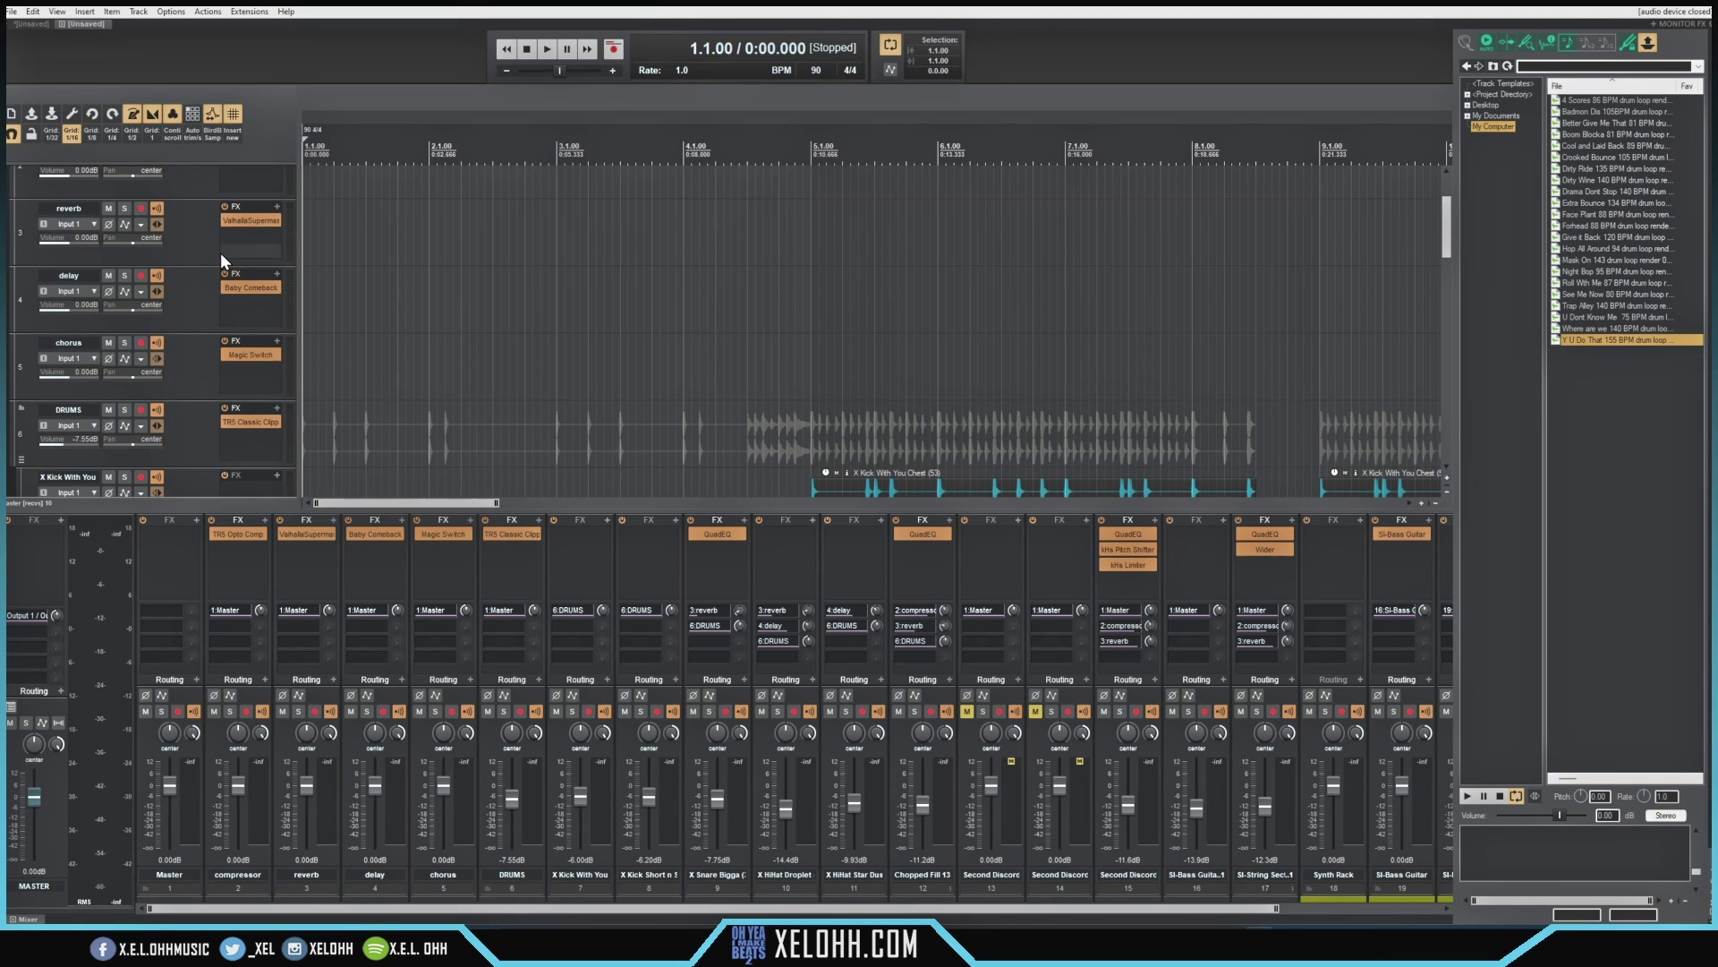
Insert a visual spacer above the X Kick With You track, below DRUMS.
{"action": "scroll", "coordinate": [192, 380], "scroll_direction": "down", "scroll_amount": 2}
{"action": "left_click", "coordinate": [192, 379]}
{"action": "right_click", "coordinate": [192, 374]}
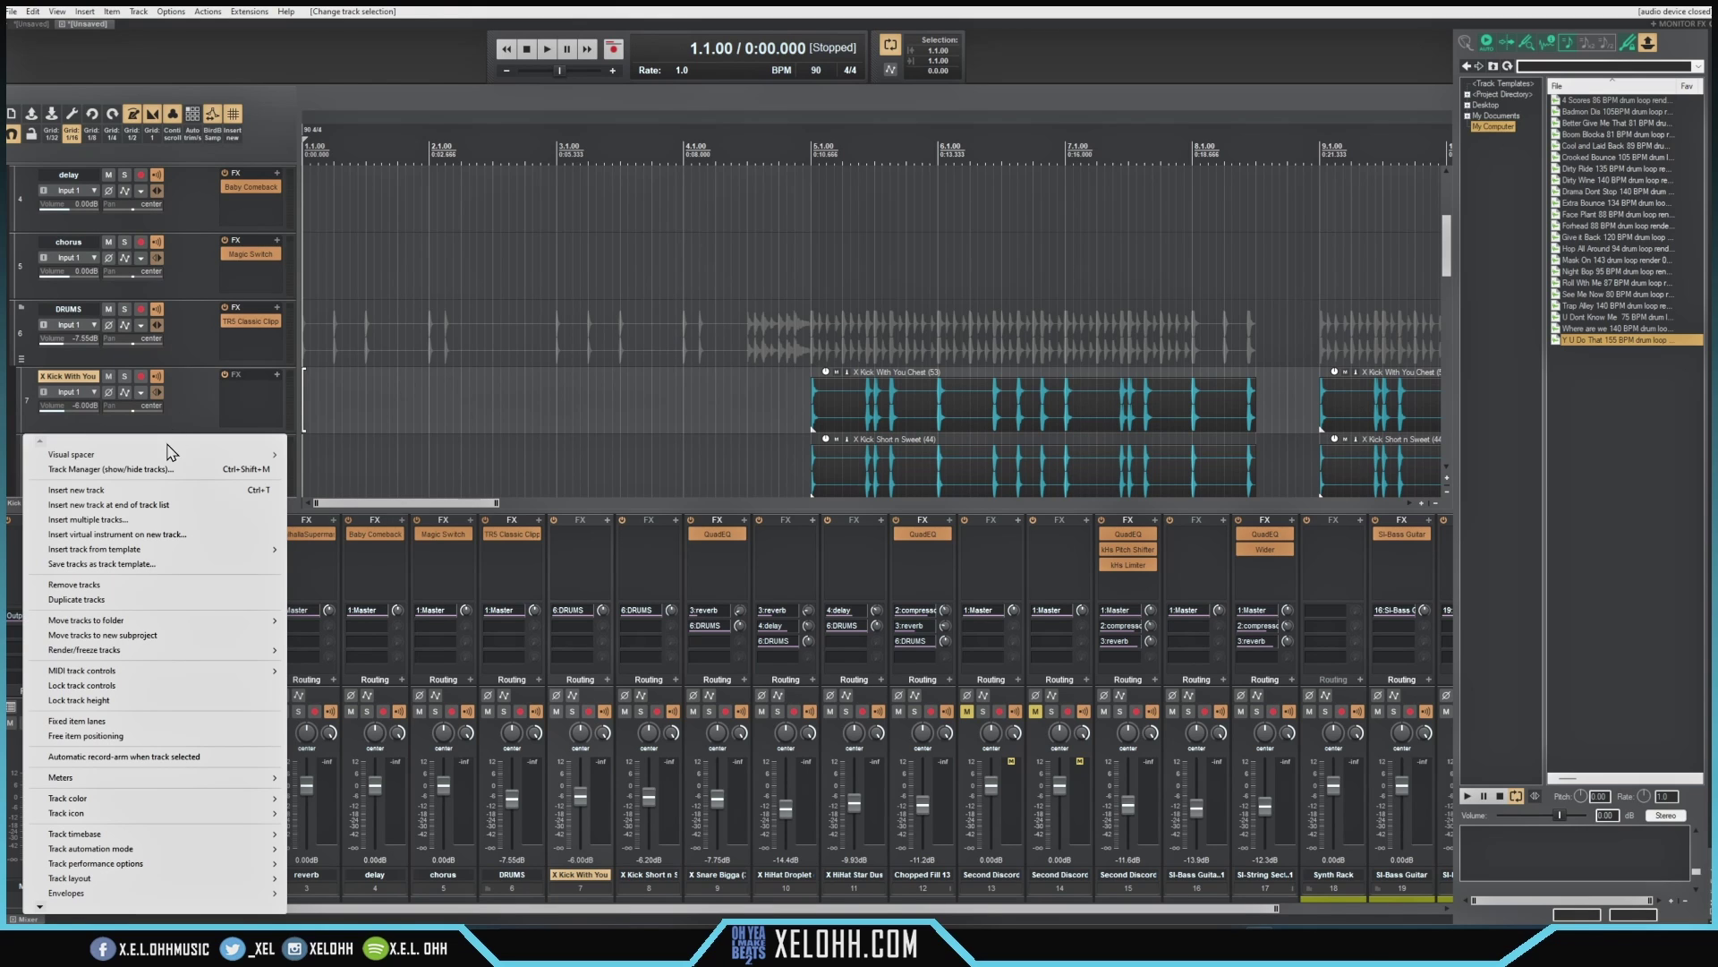
{"action": "mouse_move", "coordinate": [215, 461]}
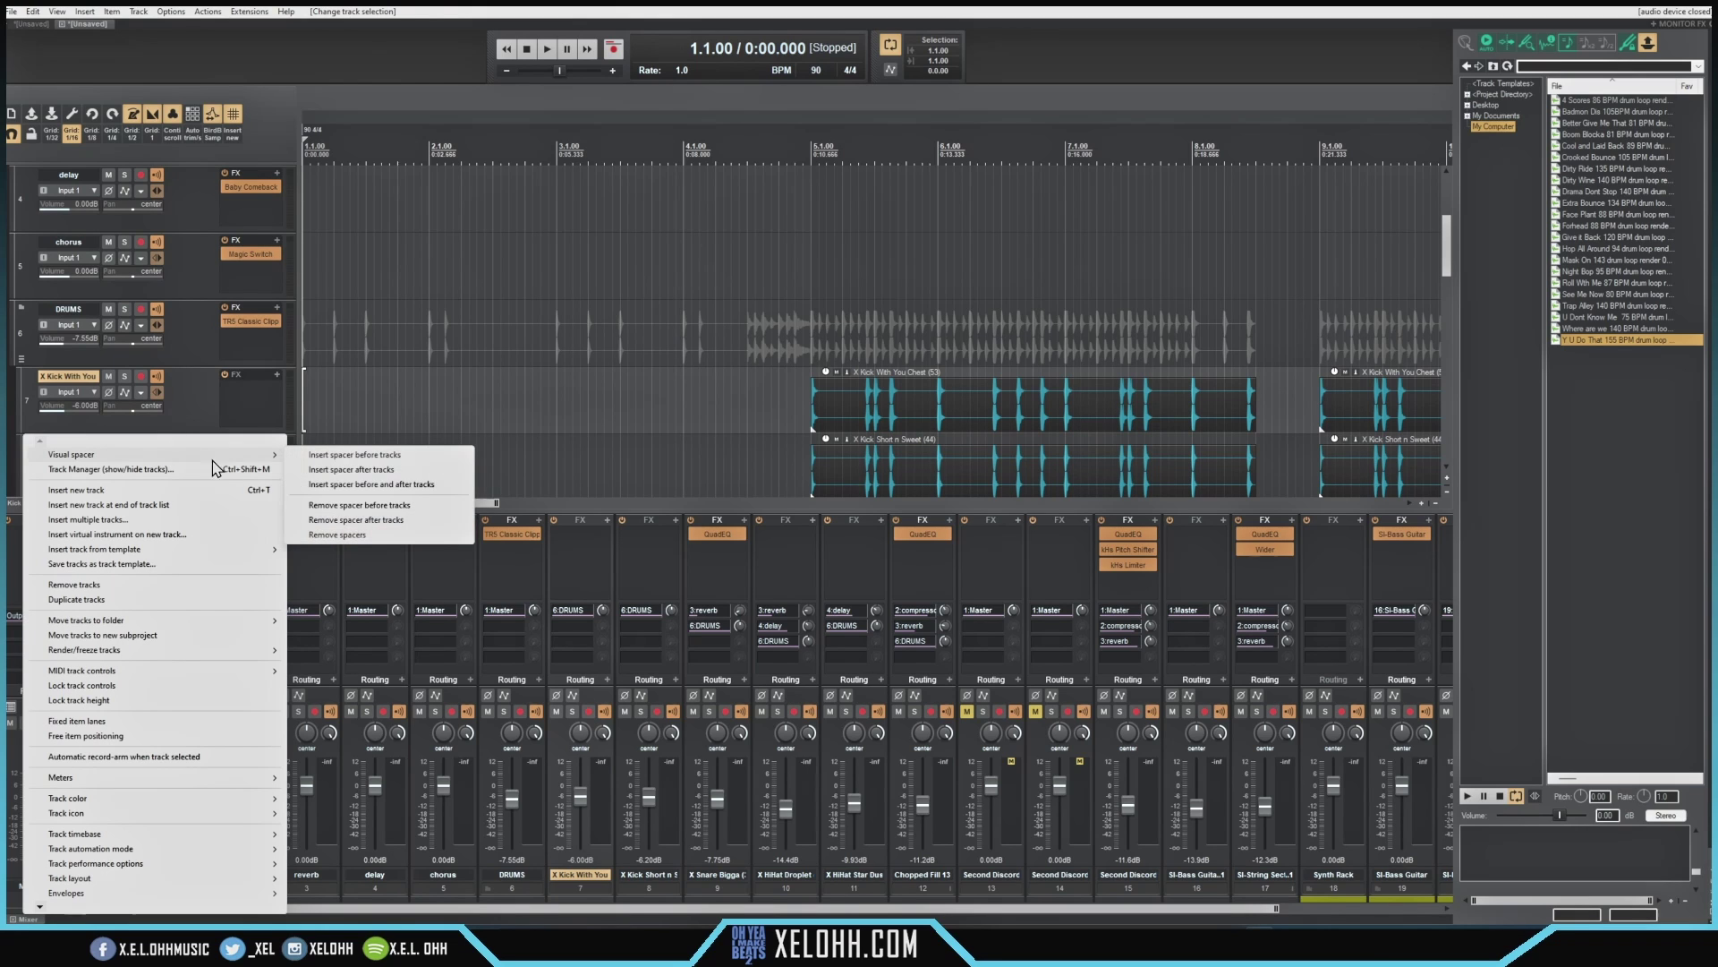
{"action": "left_click", "coordinate": [389, 458]}
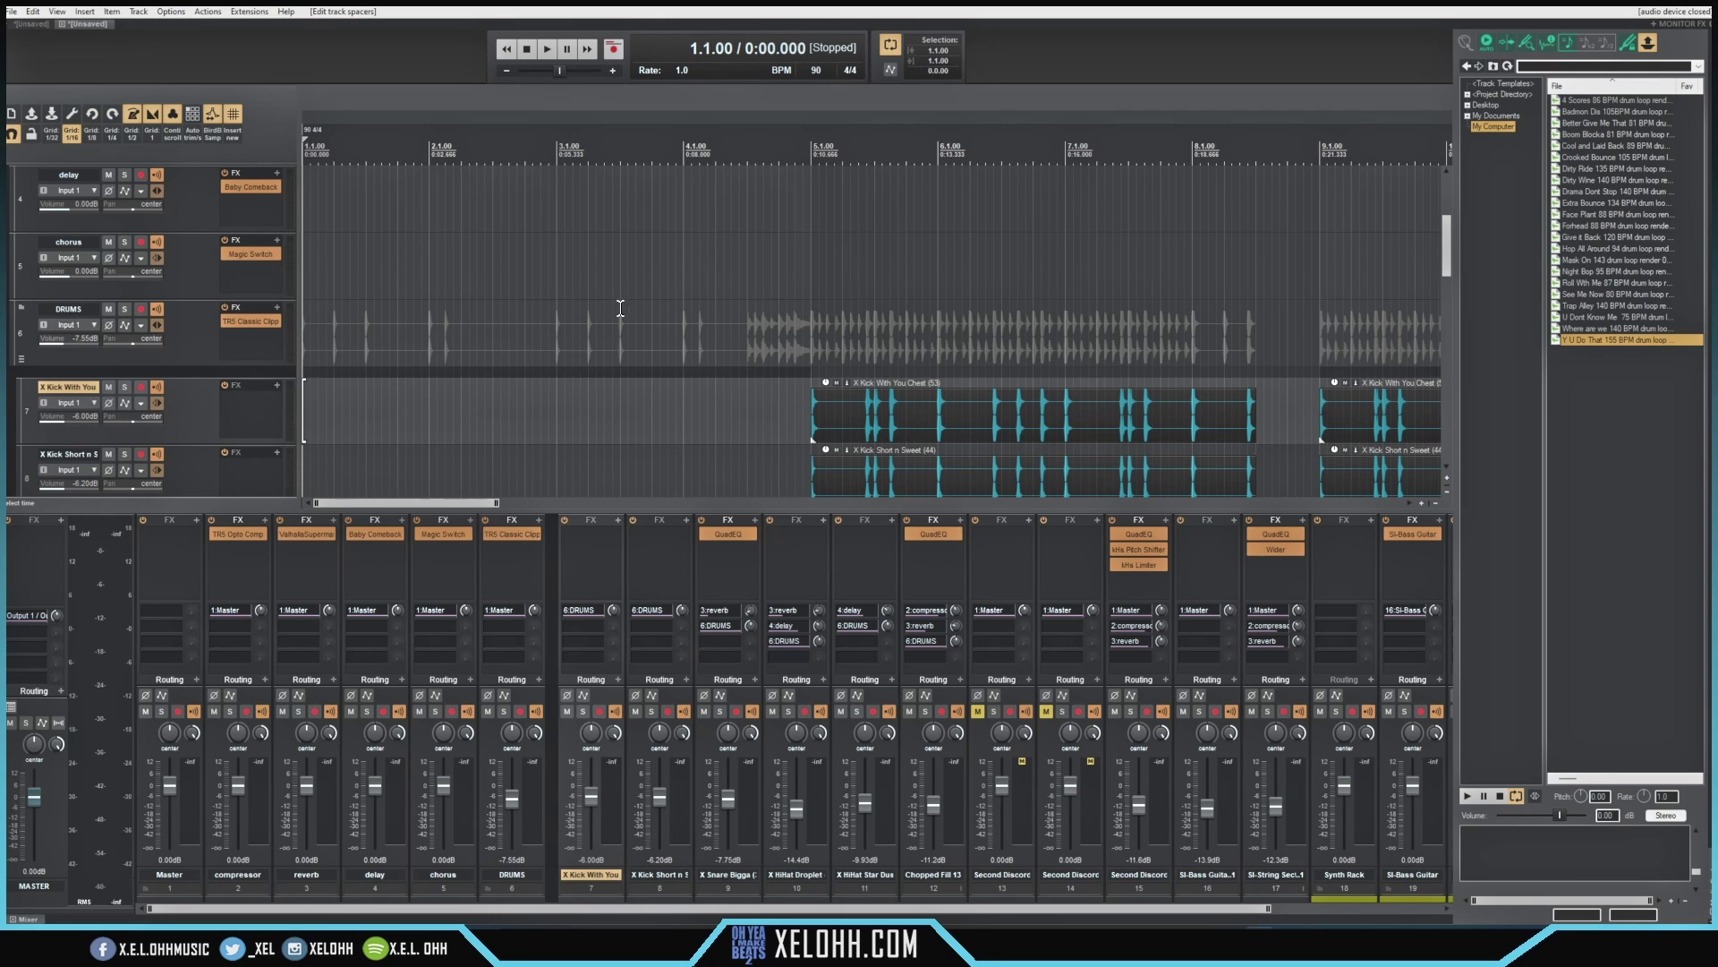
{"action": "scroll", "coordinate": [958, 345], "scroll_direction": "down", "scroll_amount": 3}
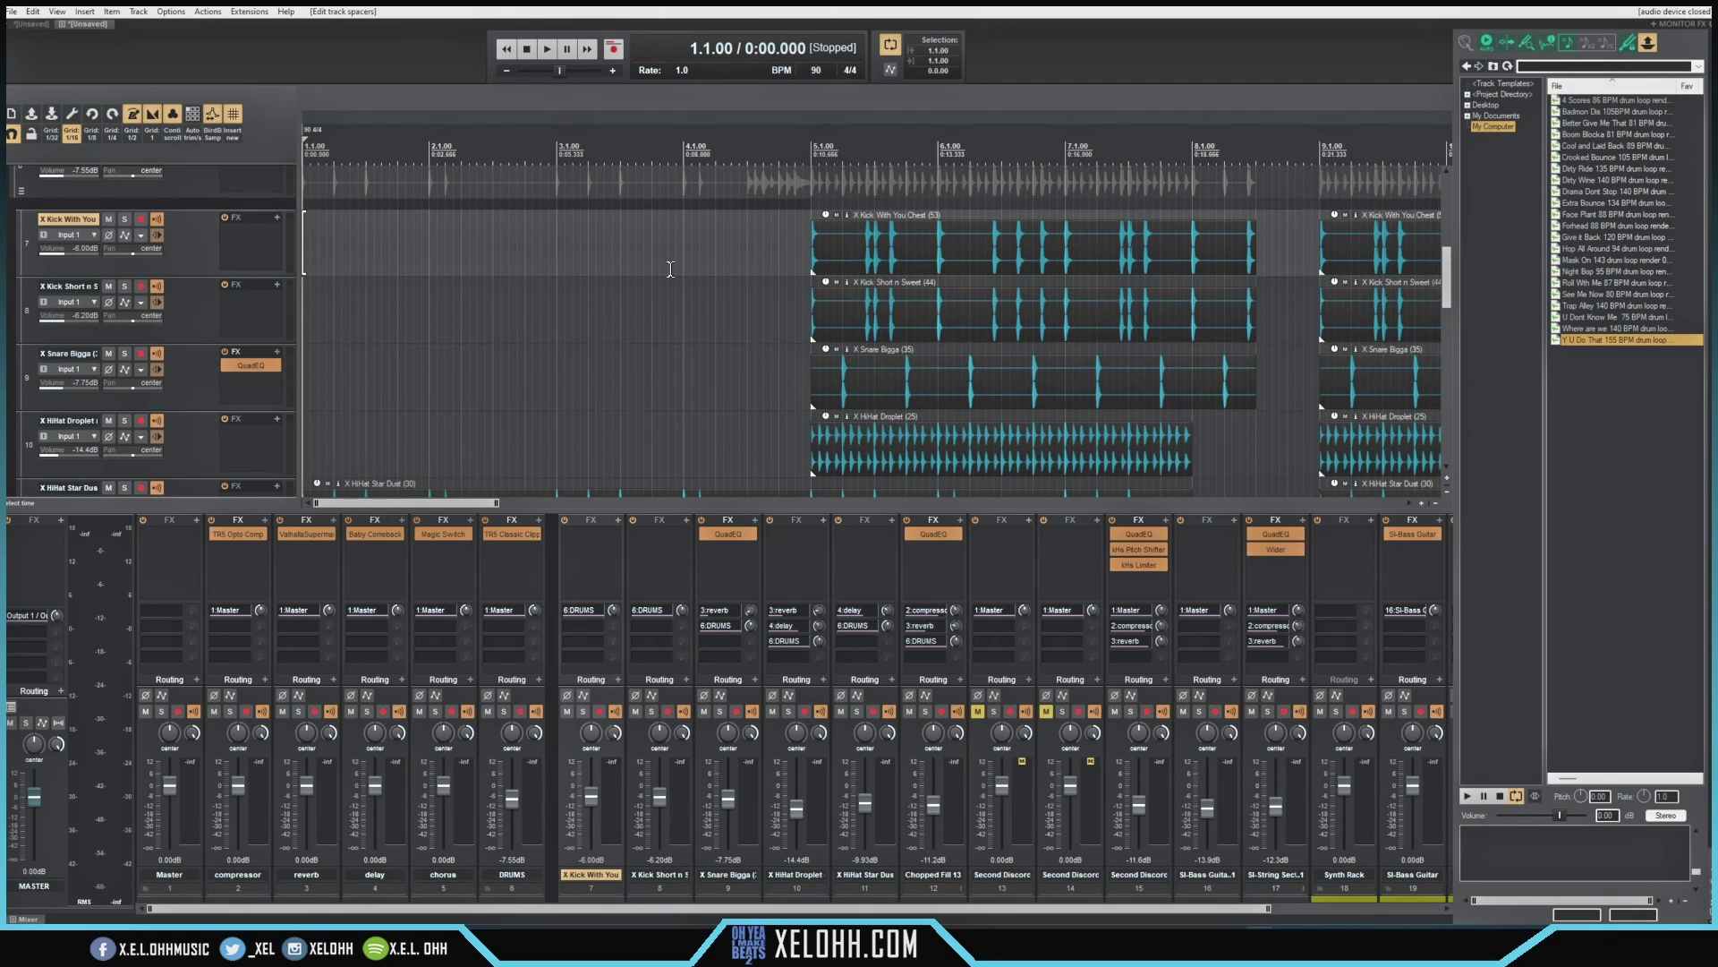
{"action": "scroll", "coordinate": [673, 273], "scroll_direction": "down", "scroll_amount": 6}
{"action": "scroll", "coordinate": [741, 297], "scroll_direction": "down", "scroll_amount": 3}
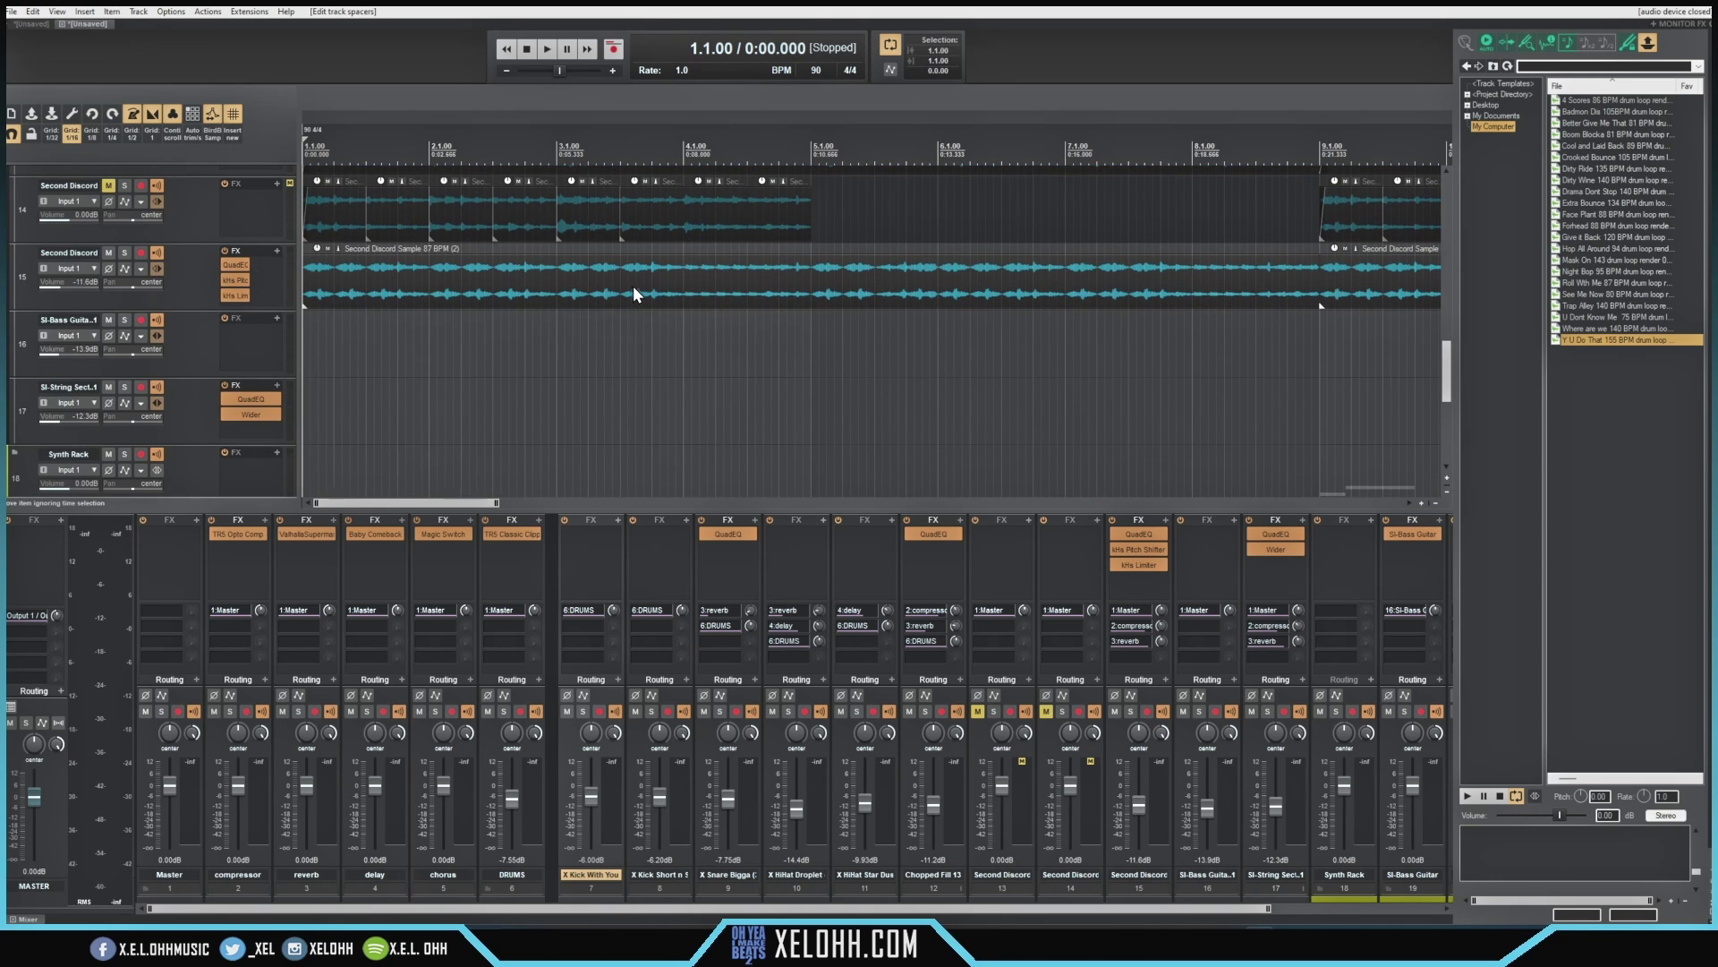
{"action": "scroll", "coordinate": [745, 294], "scroll_direction": "down", "scroll_amount": 5}
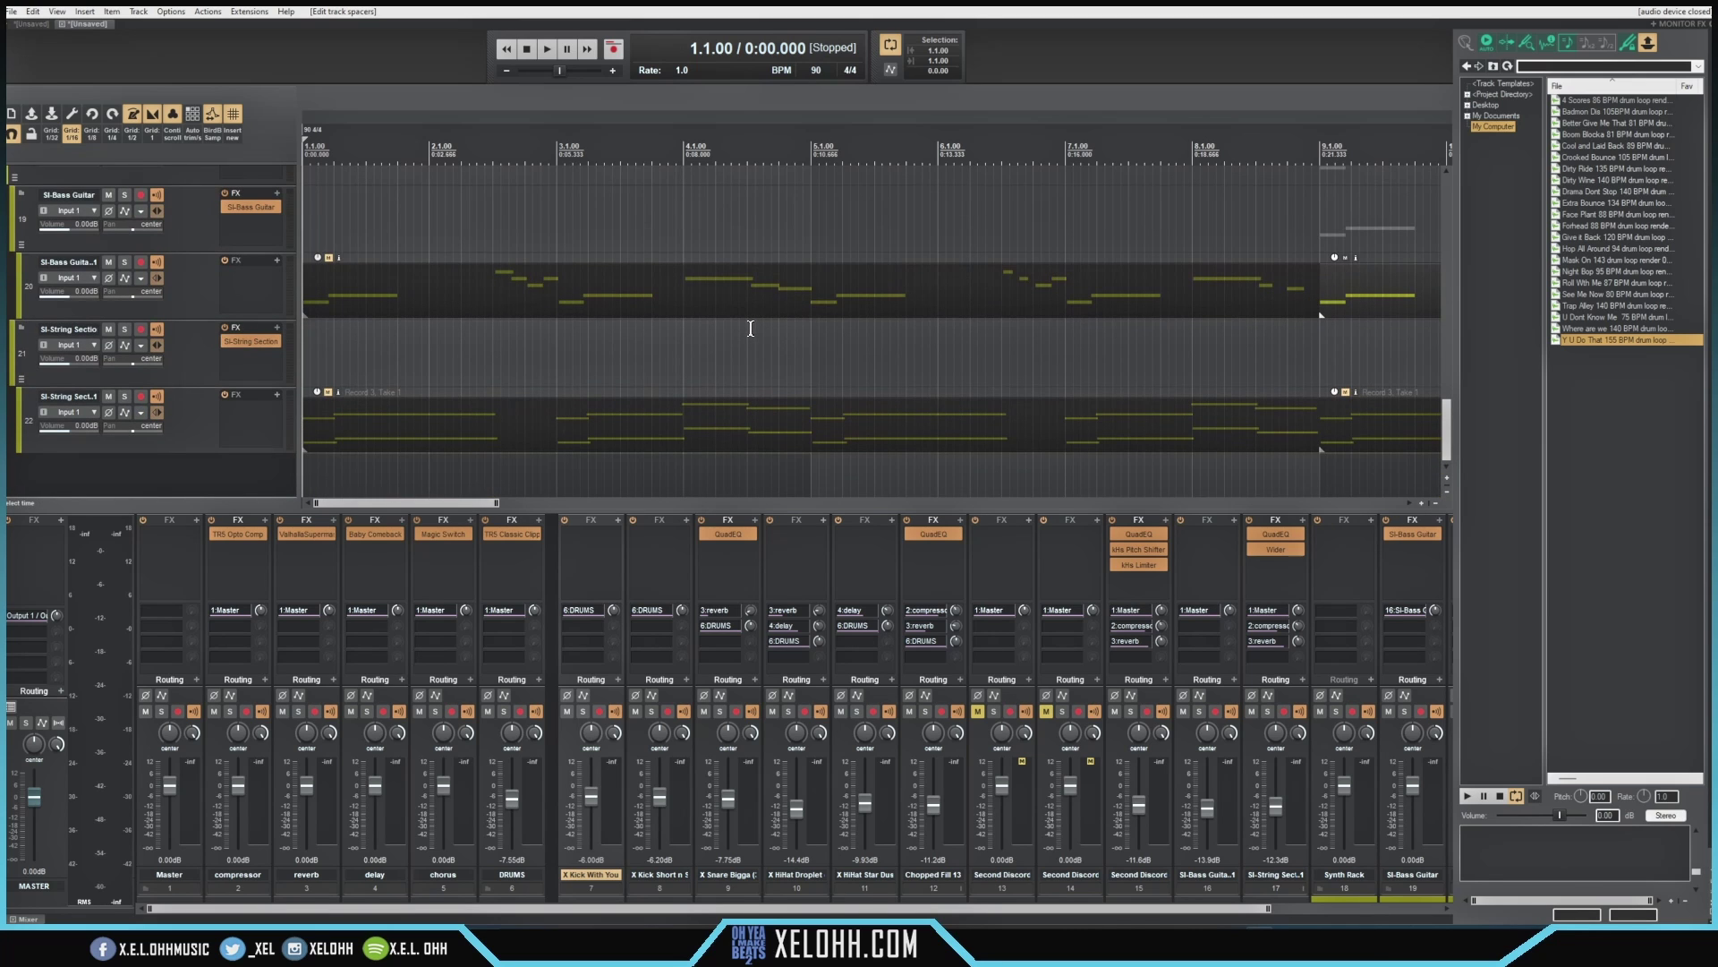
{"action": "scroll", "coordinate": [751, 329], "scroll_direction": "down", "scroll_amount": 6}
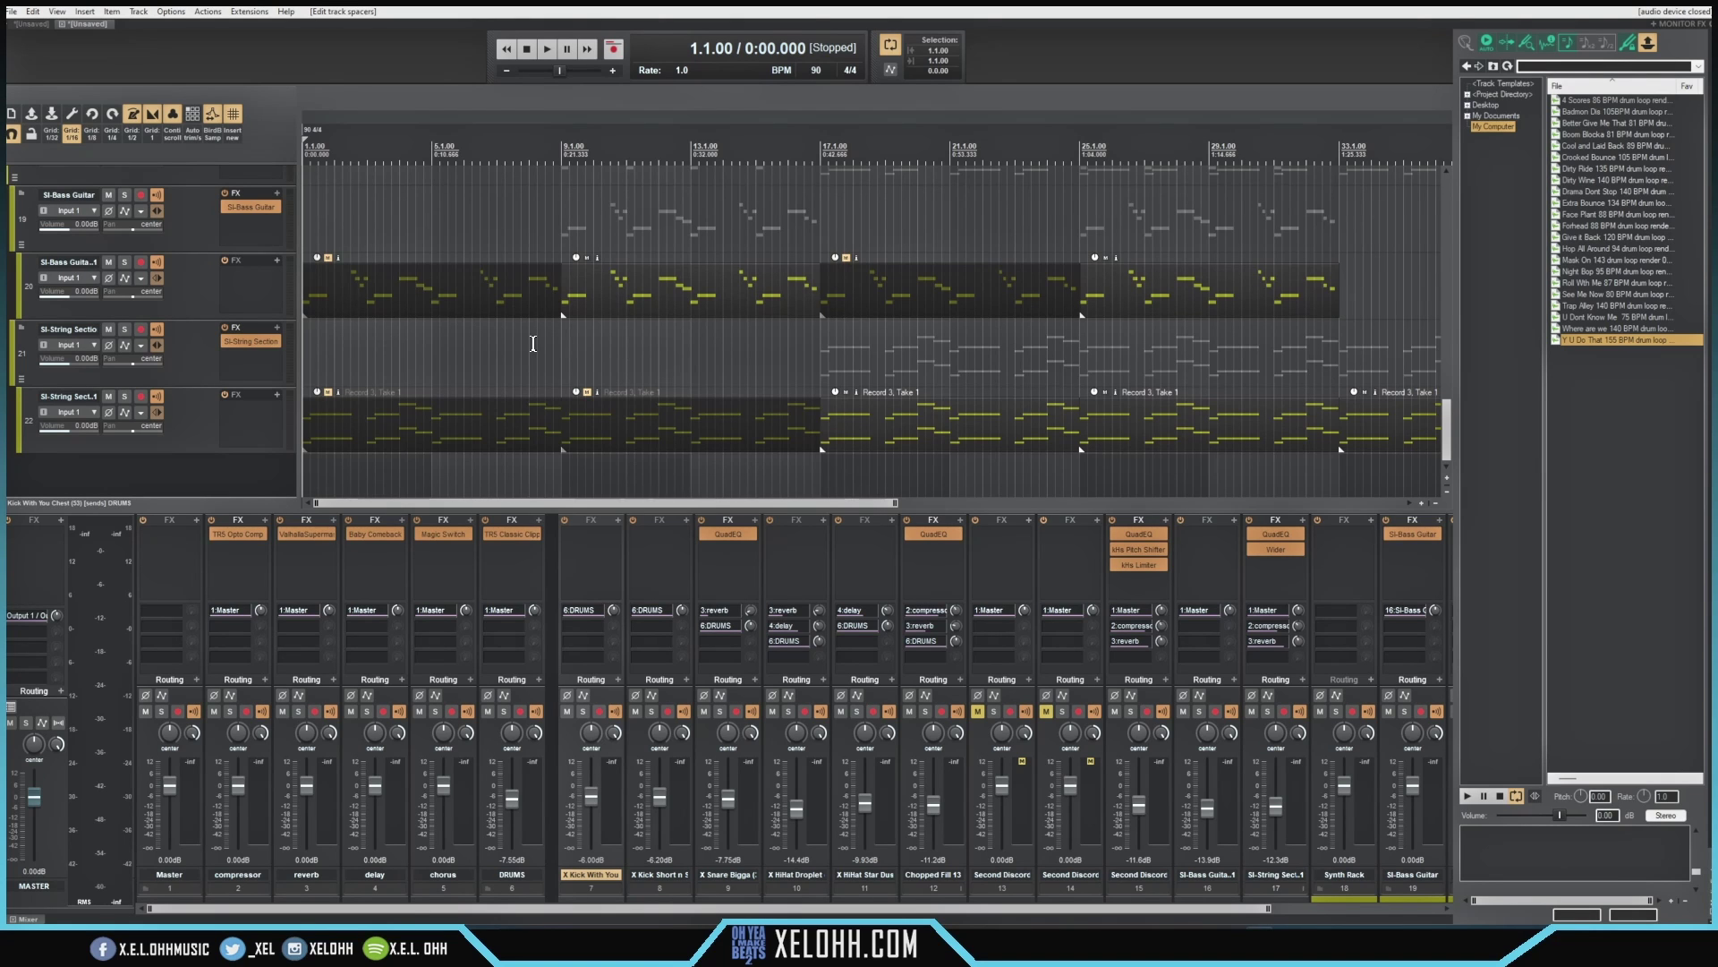
Zoom the arrange view in and out to frame bars 1 to 33 of the MIDI tracks.
{"action": "scroll", "coordinate": [533, 343], "scroll_direction": "down", "scroll_amount": 2}
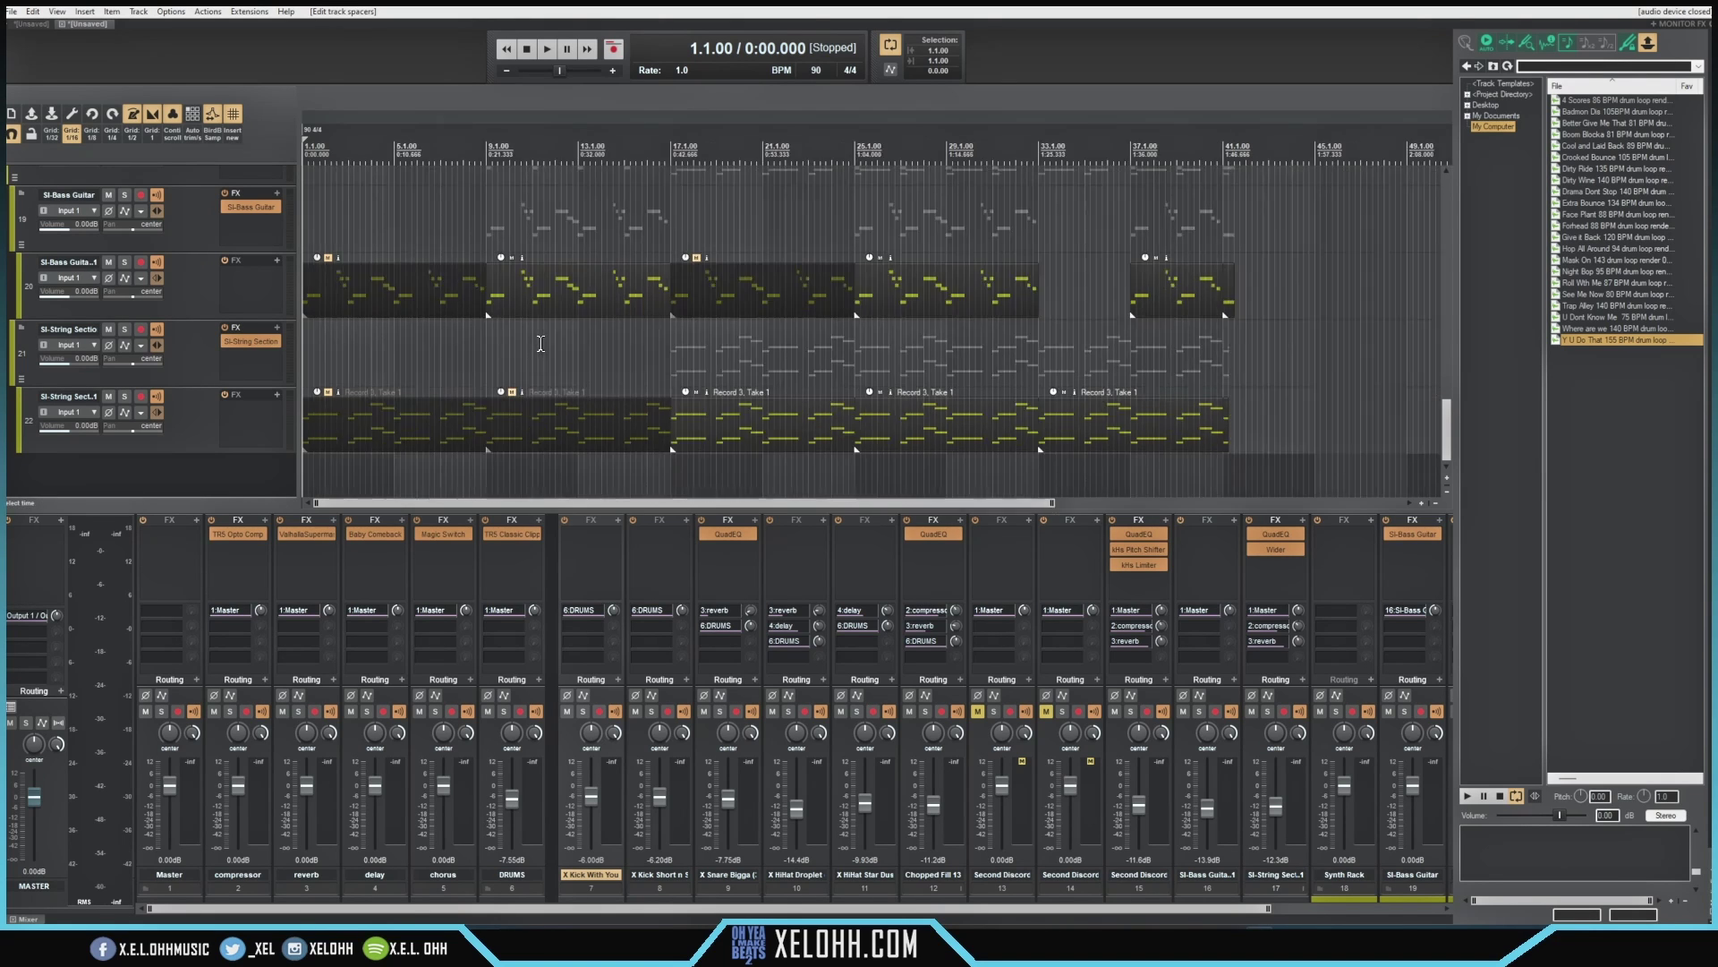
{"action": "scroll", "coordinate": [537, 343], "scroll_direction": "up", "scroll_amount": 2}
{"action": "scroll", "coordinate": [541, 343], "scroll_direction": "down", "scroll_amount": 4}
{"action": "scroll", "coordinate": [540, 343], "scroll_direction": "up", "scroll_amount": 4}
{"action": "scroll", "coordinate": [541, 343], "scroll_direction": "down", "scroll_amount": 3}
{"action": "scroll", "coordinate": [548, 355], "scroll_direction": "up", "scroll_amount": 2}
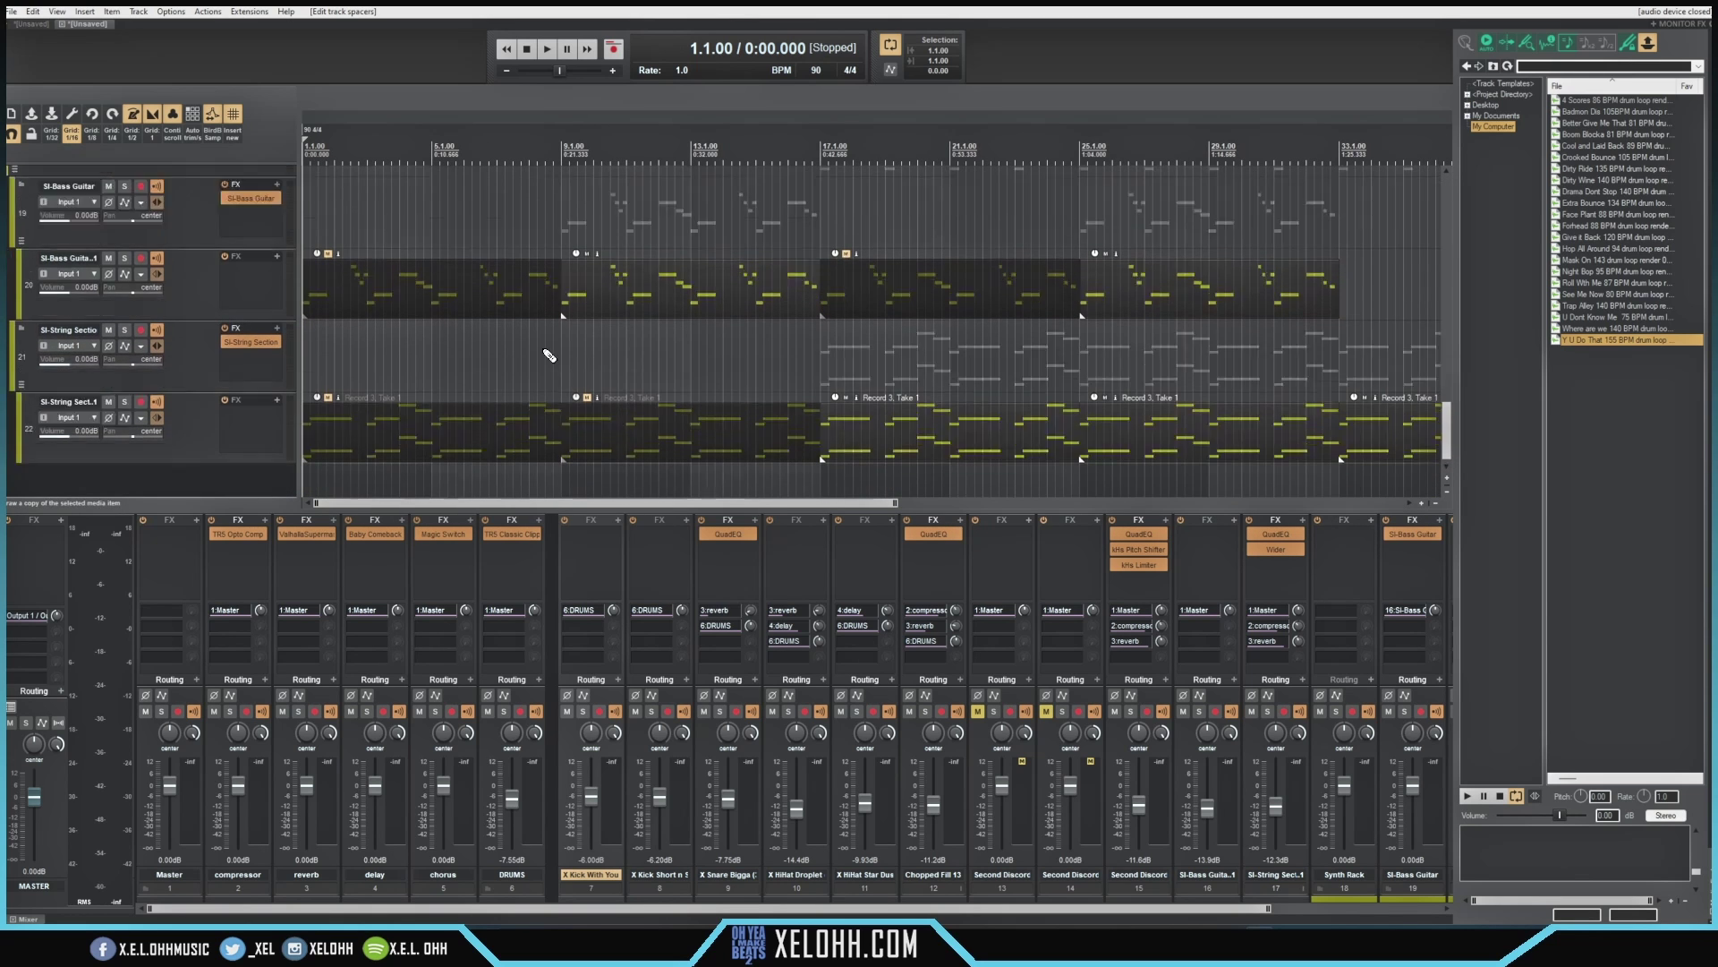
{"action": "scroll", "coordinate": [549, 355], "scroll_direction": "down", "scroll_amount": 2}
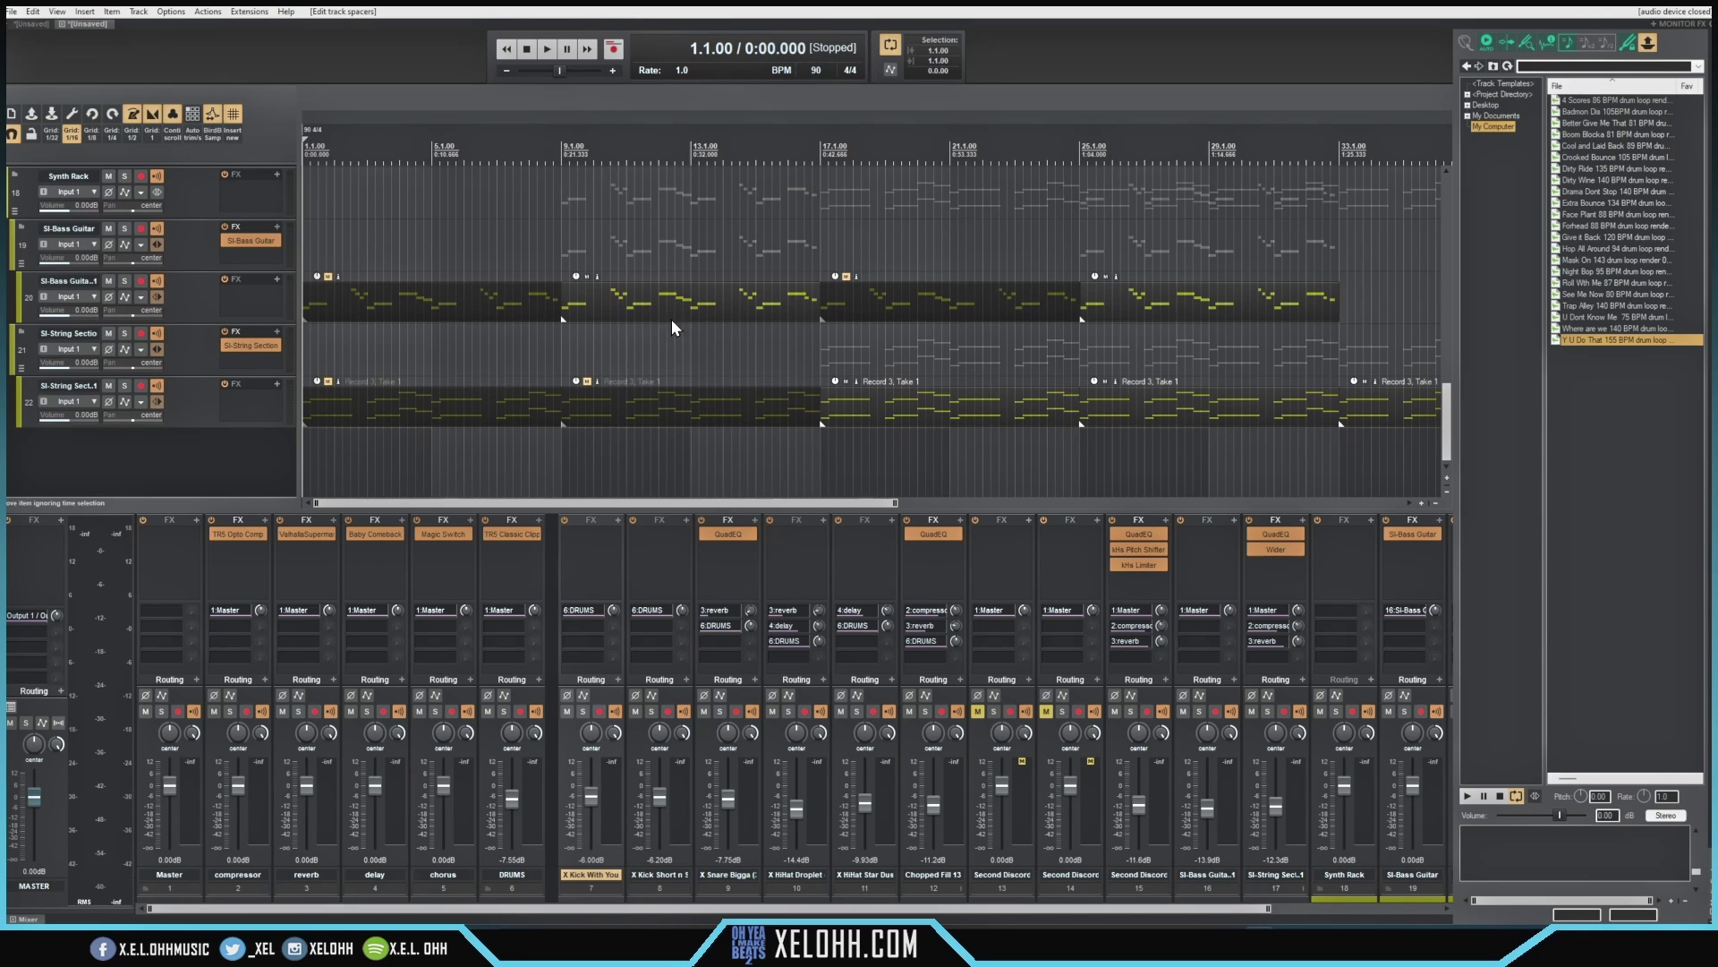
{"action": "left_click", "coordinate": [562, 149]}
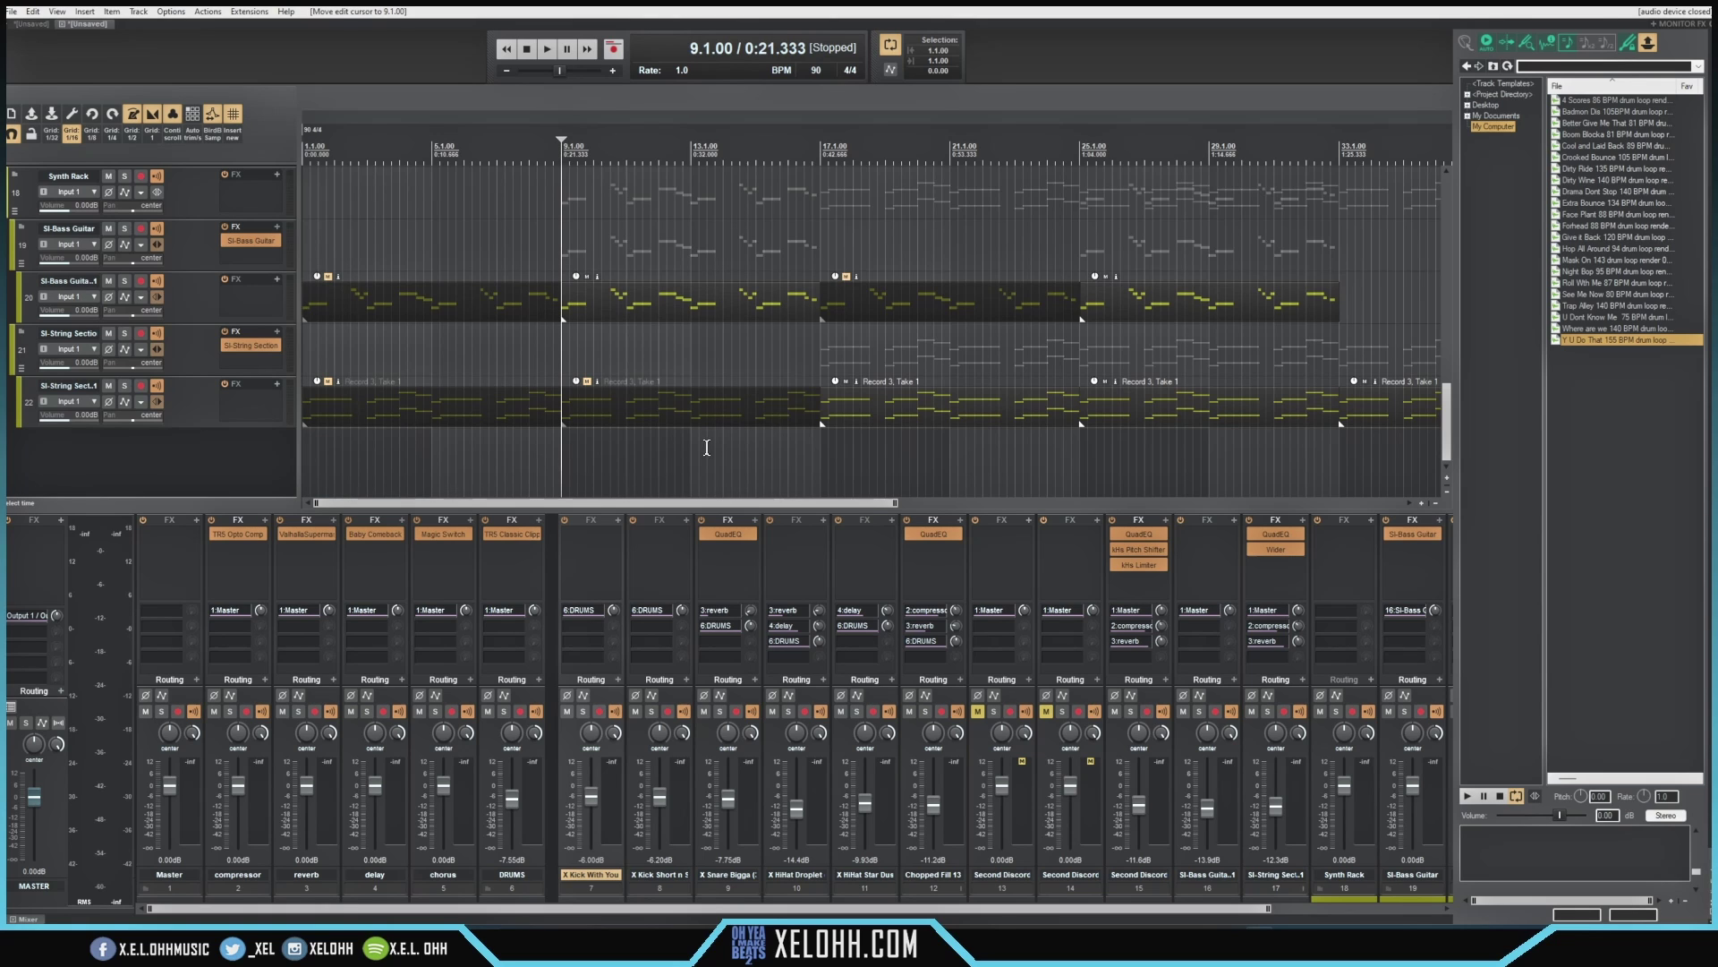
{"action": "key", "text": "space"}
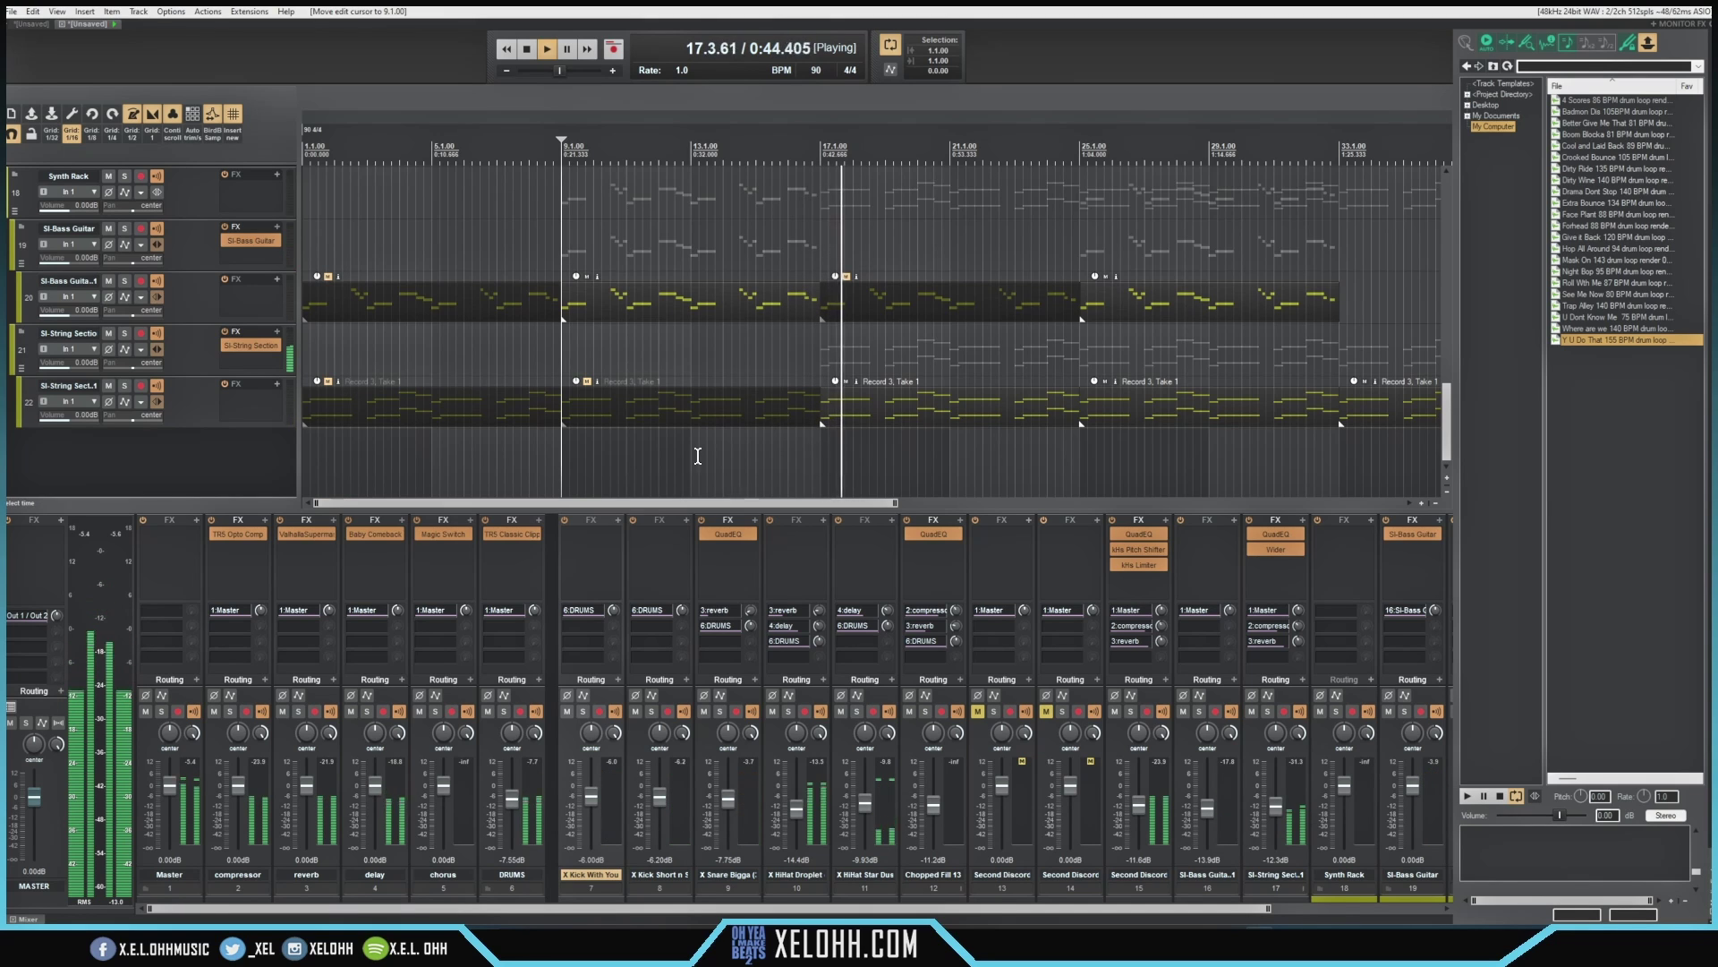
{"action": "key", "text": "space"}
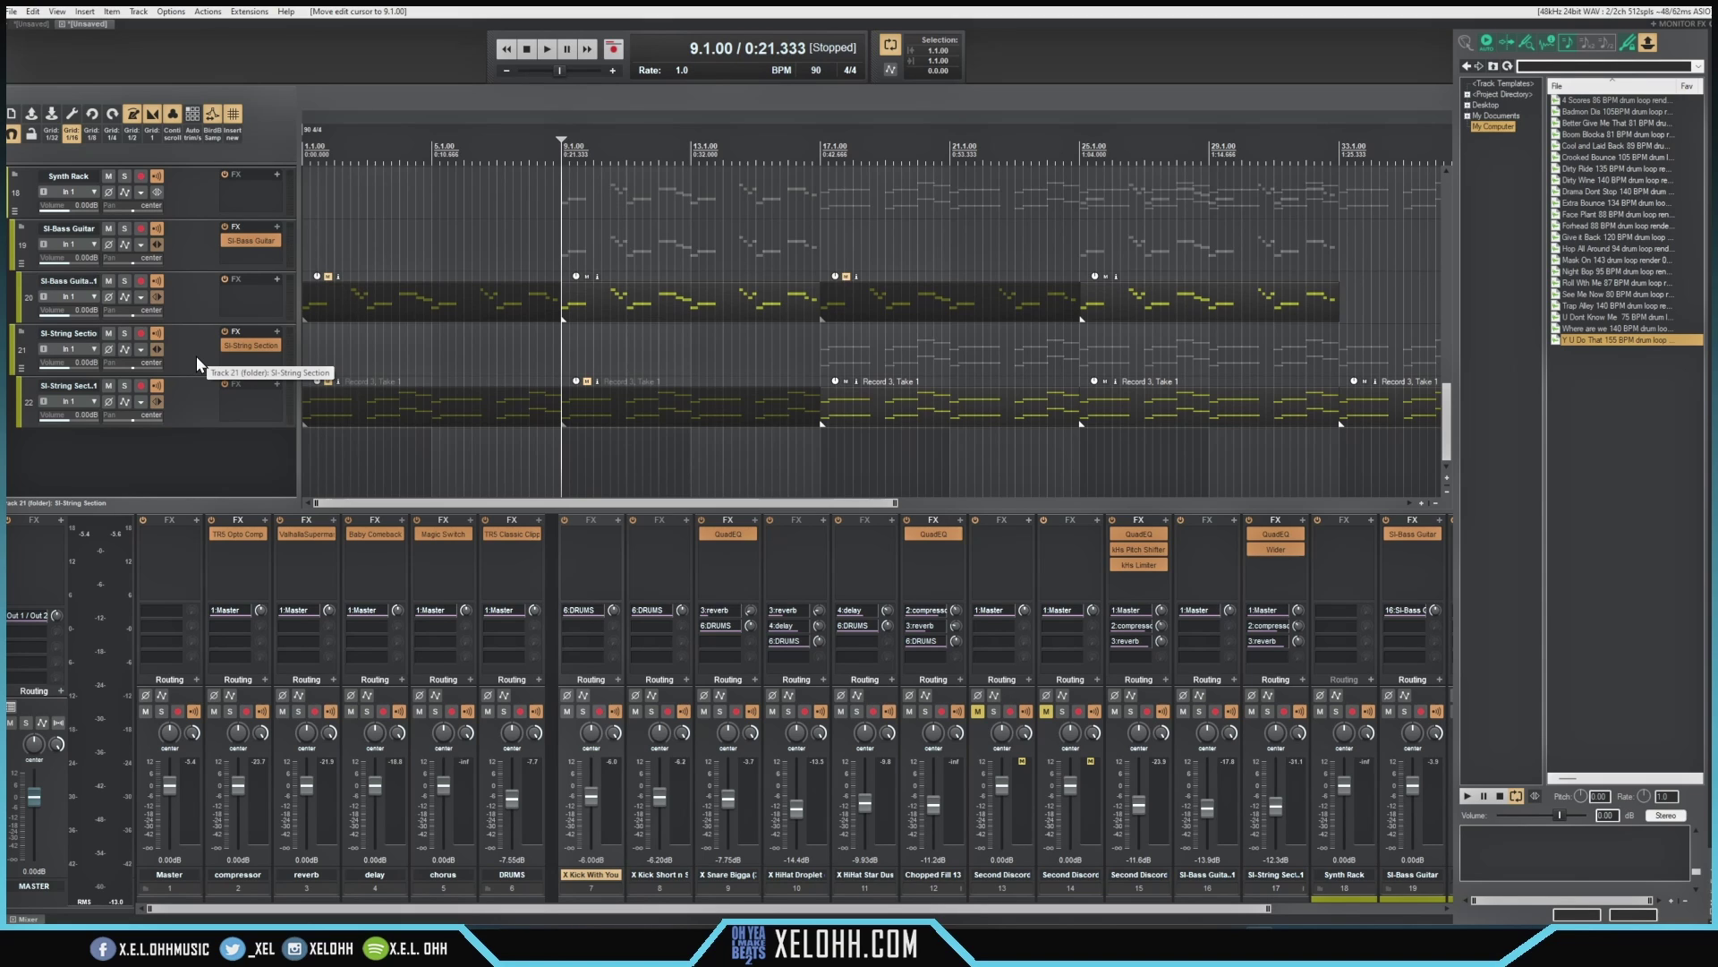
{"action": "scroll", "coordinate": [198, 358], "scroll_direction": "up", "scroll_amount": 5}
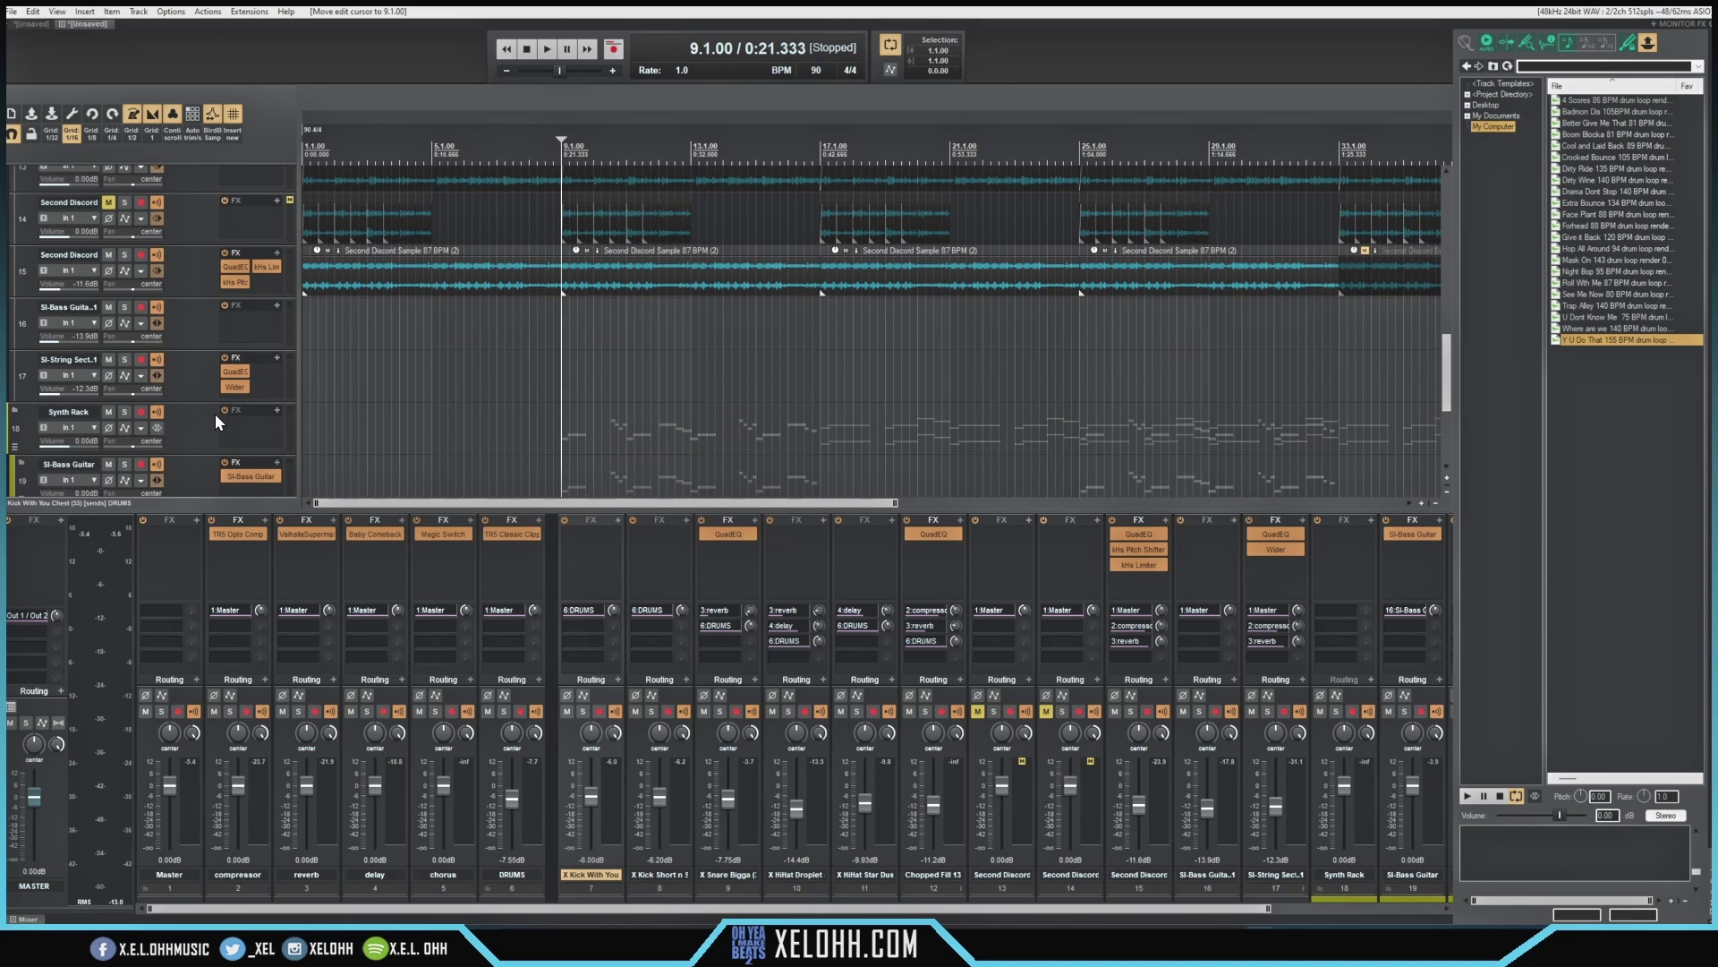
{"action": "scroll", "coordinate": [191, 417], "scroll_direction": "down", "scroll_amount": 2}
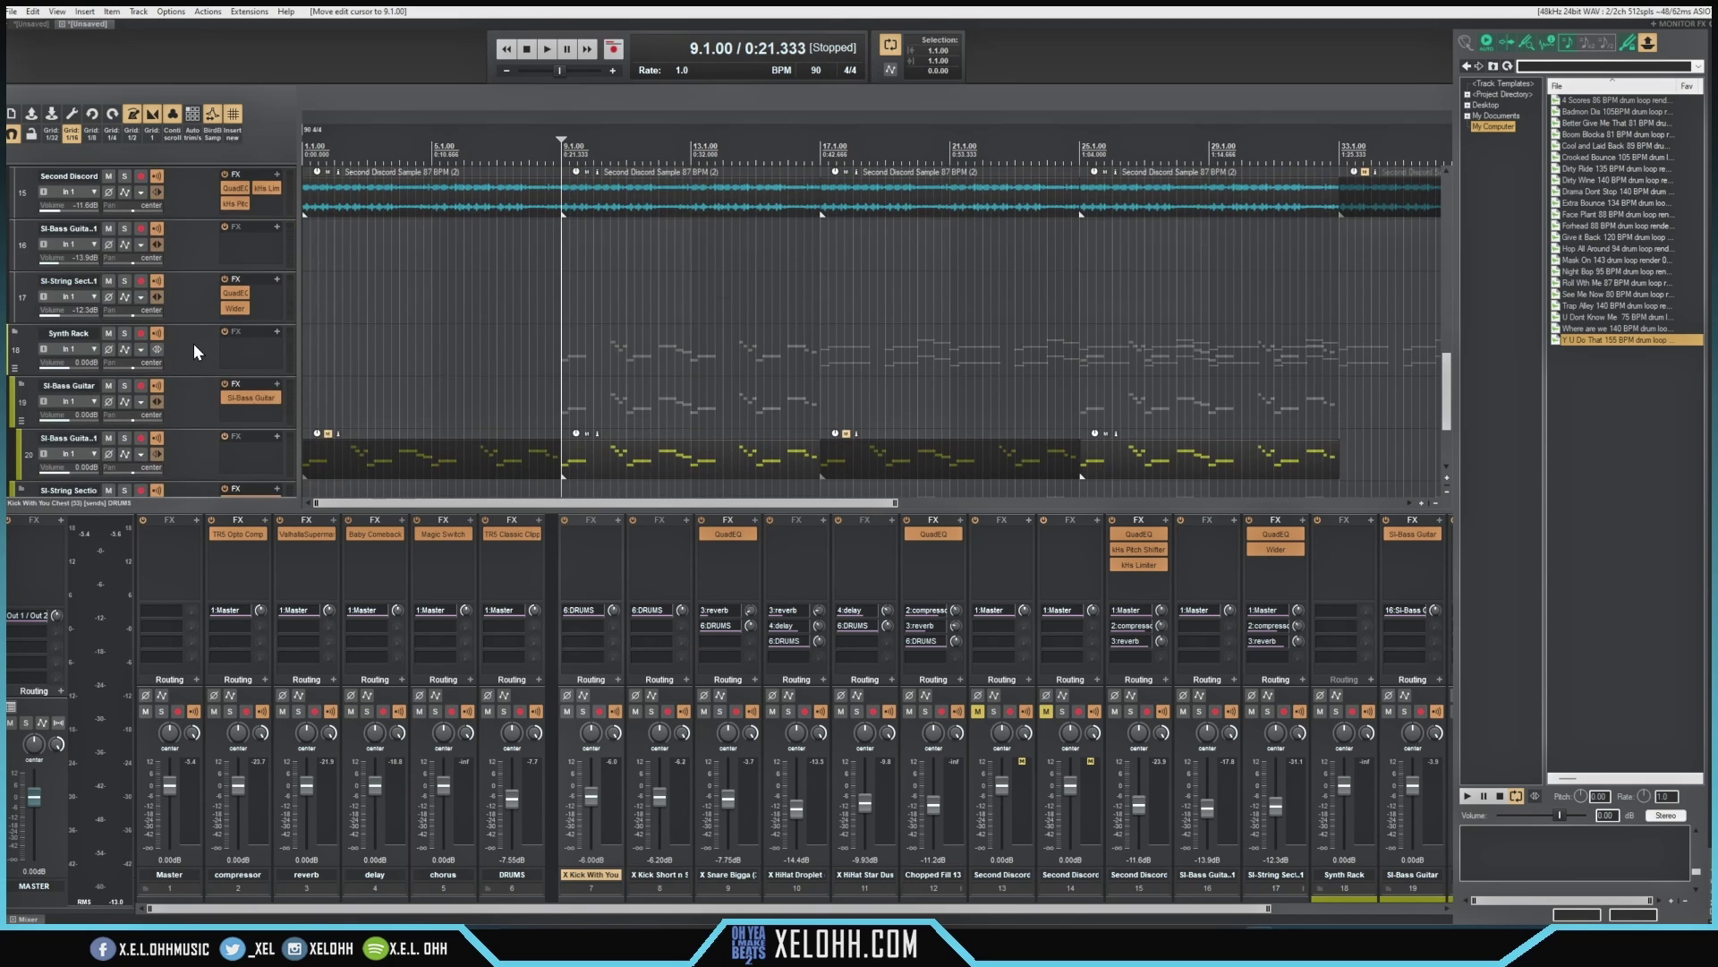
{"action": "scroll", "coordinate": [196, 344], "scroll_direction": "down", "scroll_amount": 1}
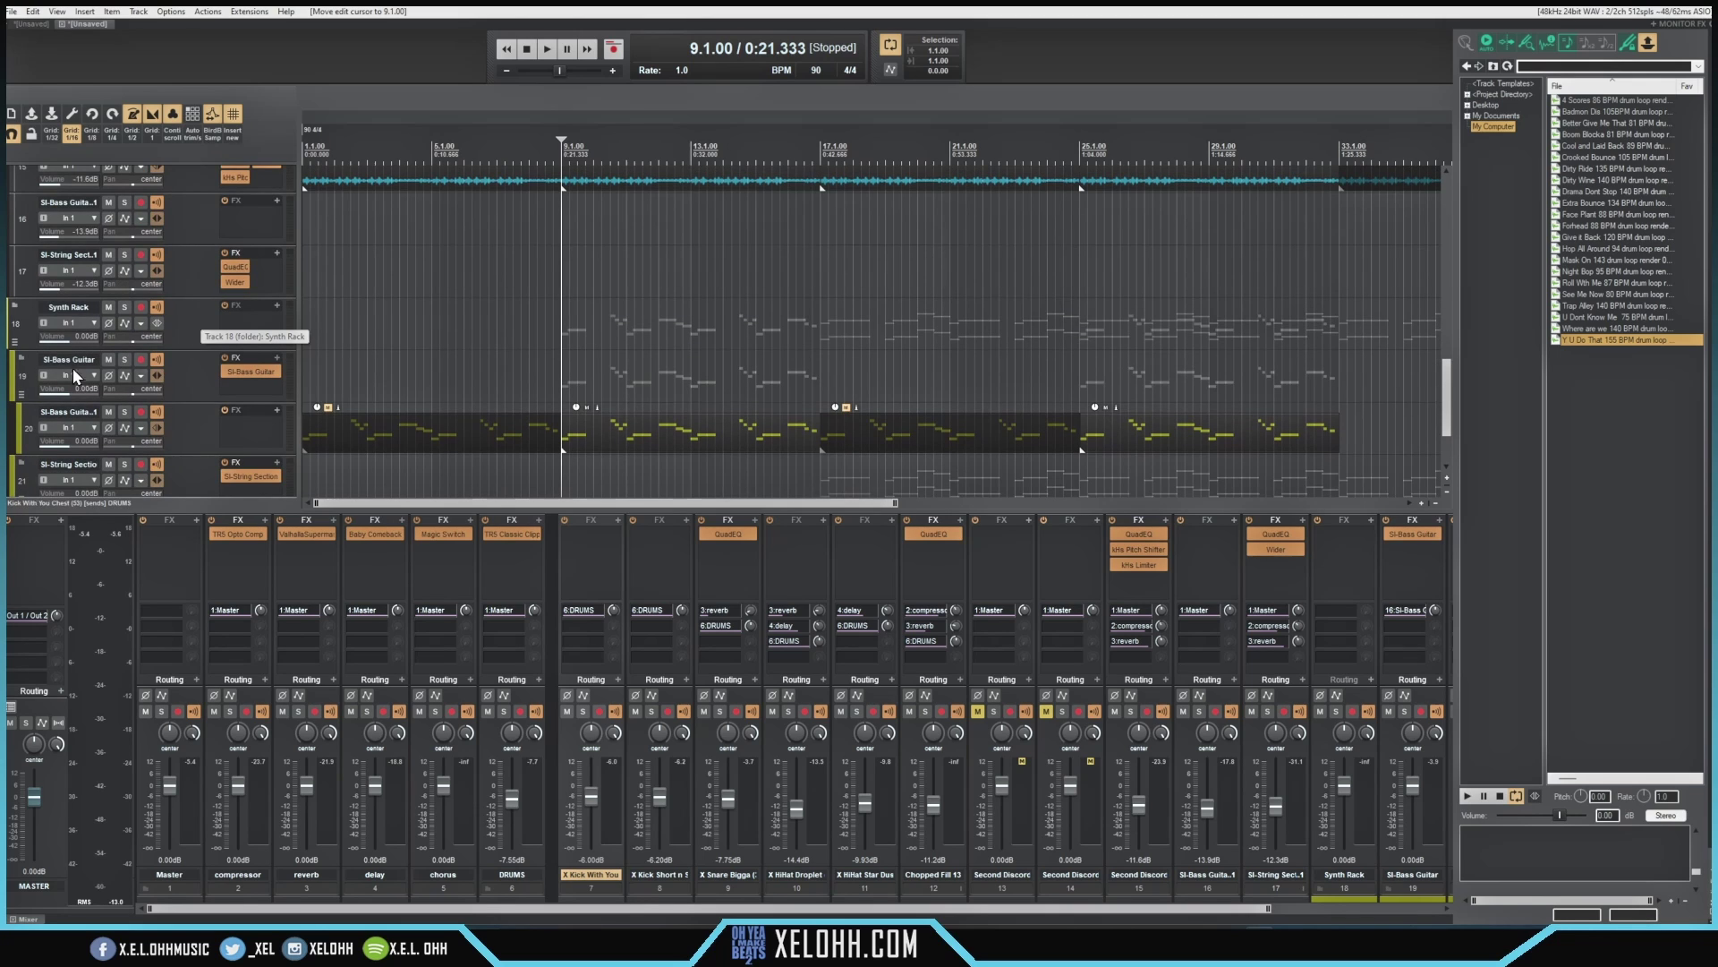
{"action": "scroll", "coordinate": [200, 327], "scroll_direction": "down", "scroll_amount": 3}
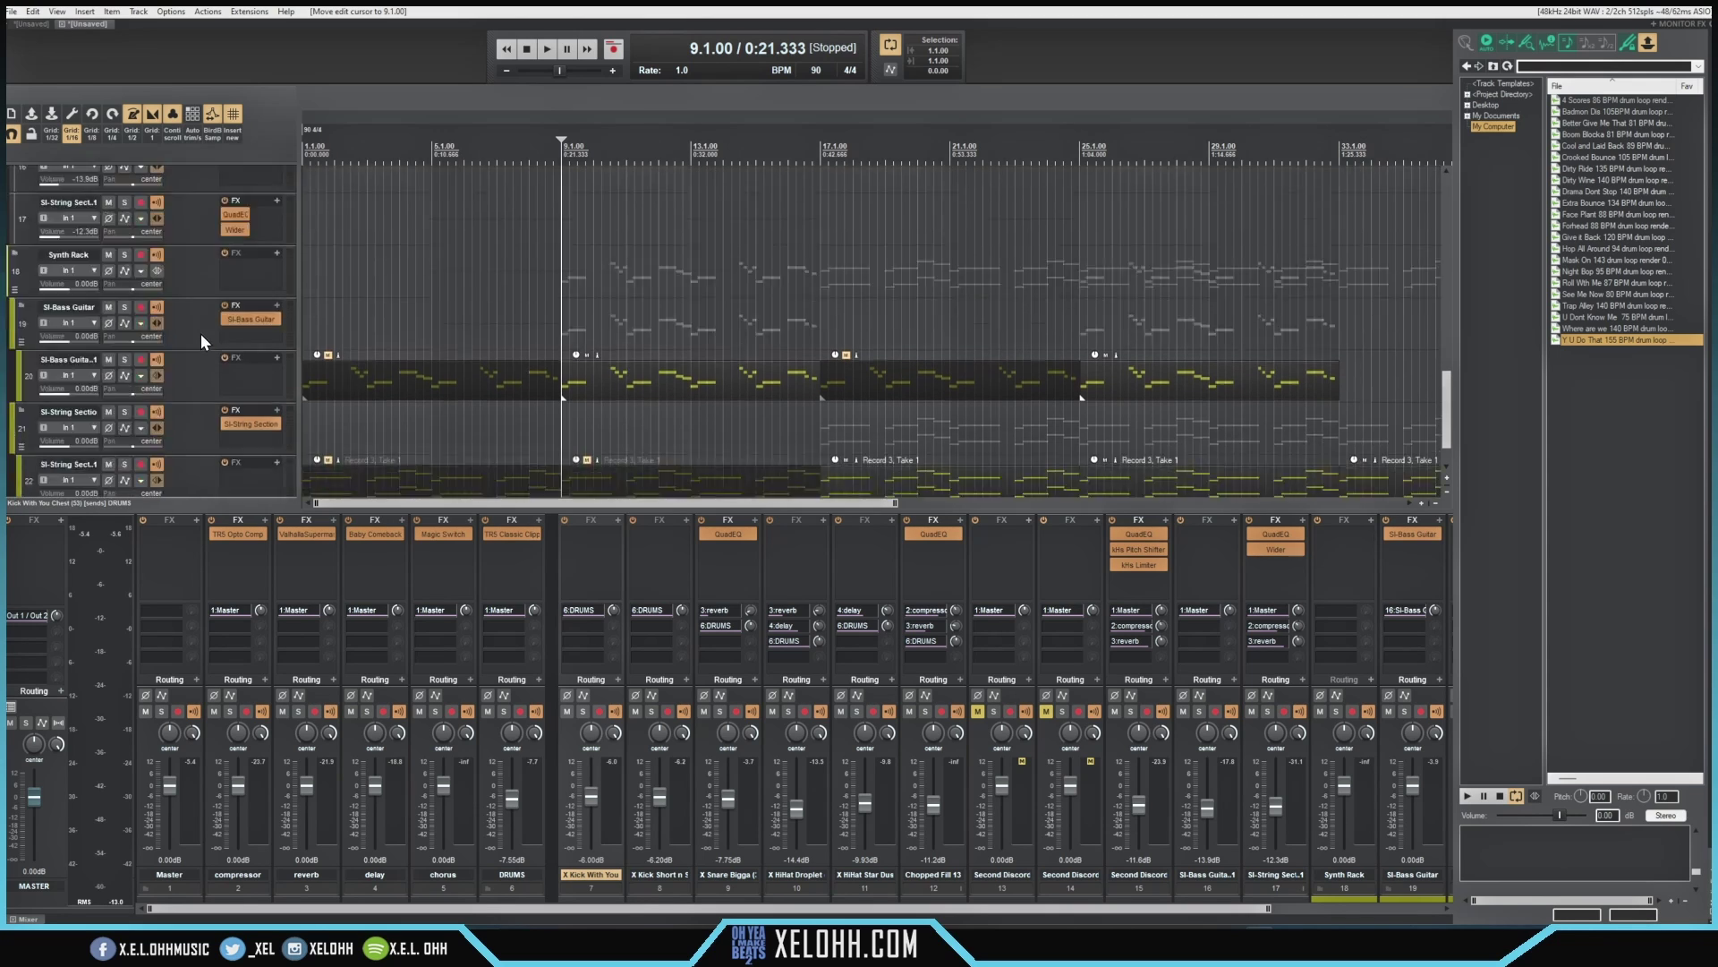
{"action": "scroll", "coordinate": [179, 424], "scroll_direction": "up", "scroll_amount": 4}
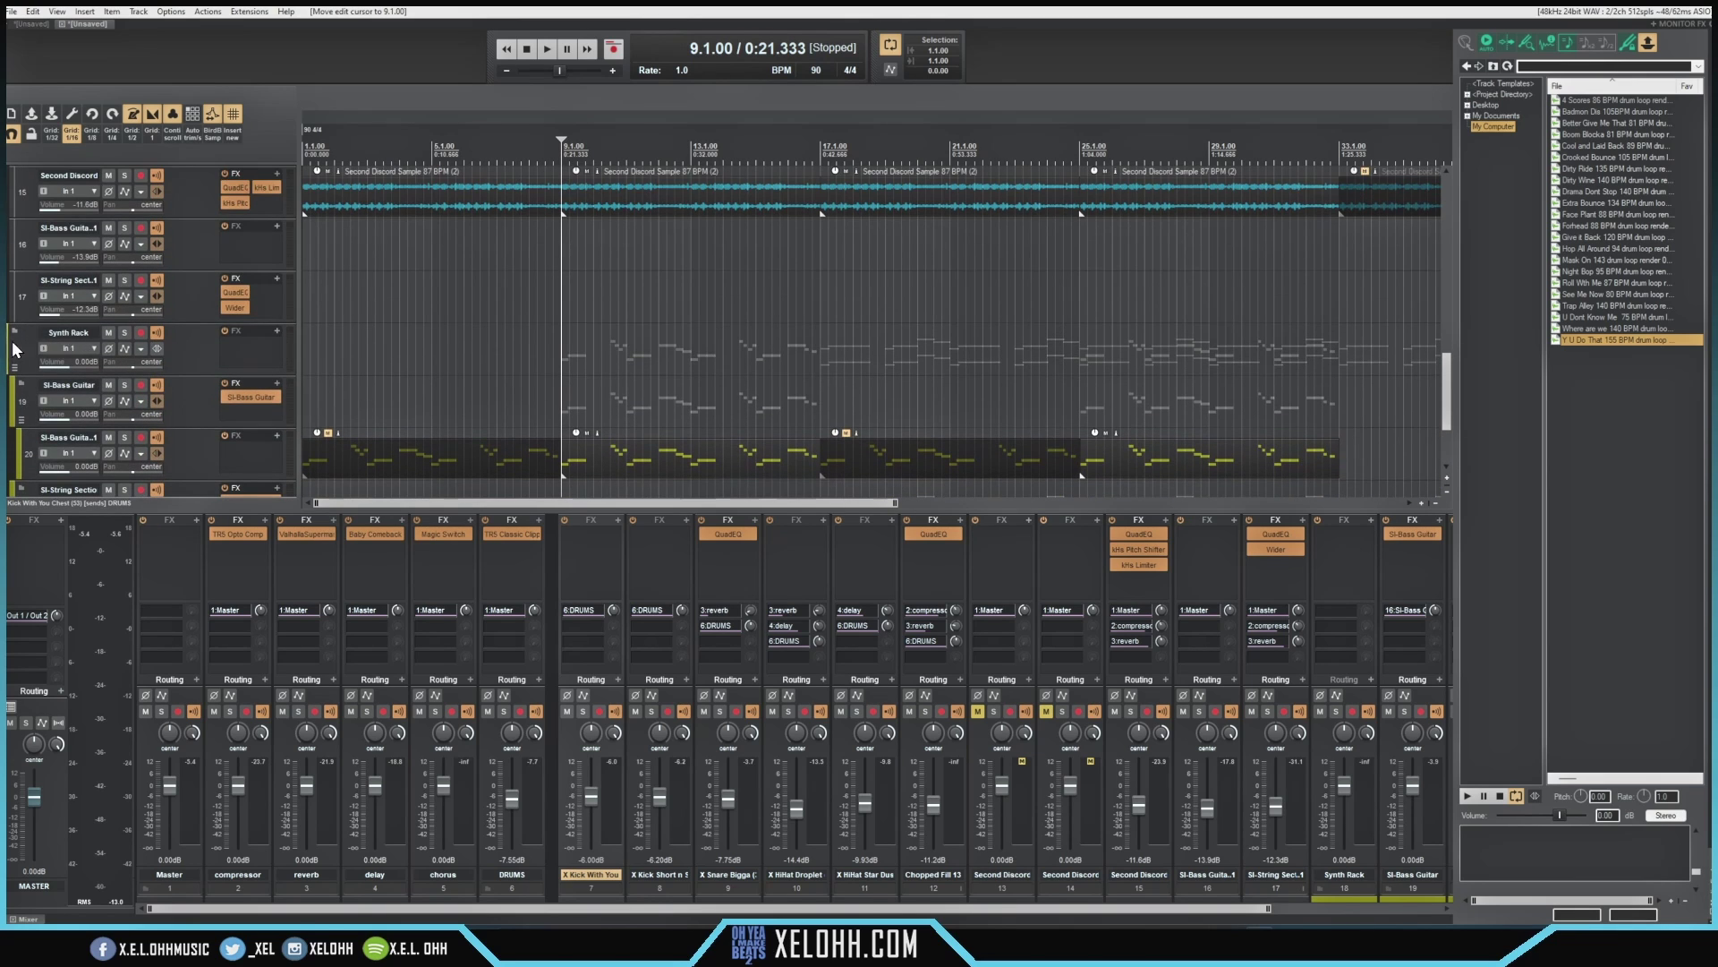
Rename folder track 18 from Synth Rack to 'drums'.
{"action": "left_click", "coordinate": [66, 335]}
{"action": "double_click", "coordinate": [67, 335]}
{"action": "type", "text": "drums"}
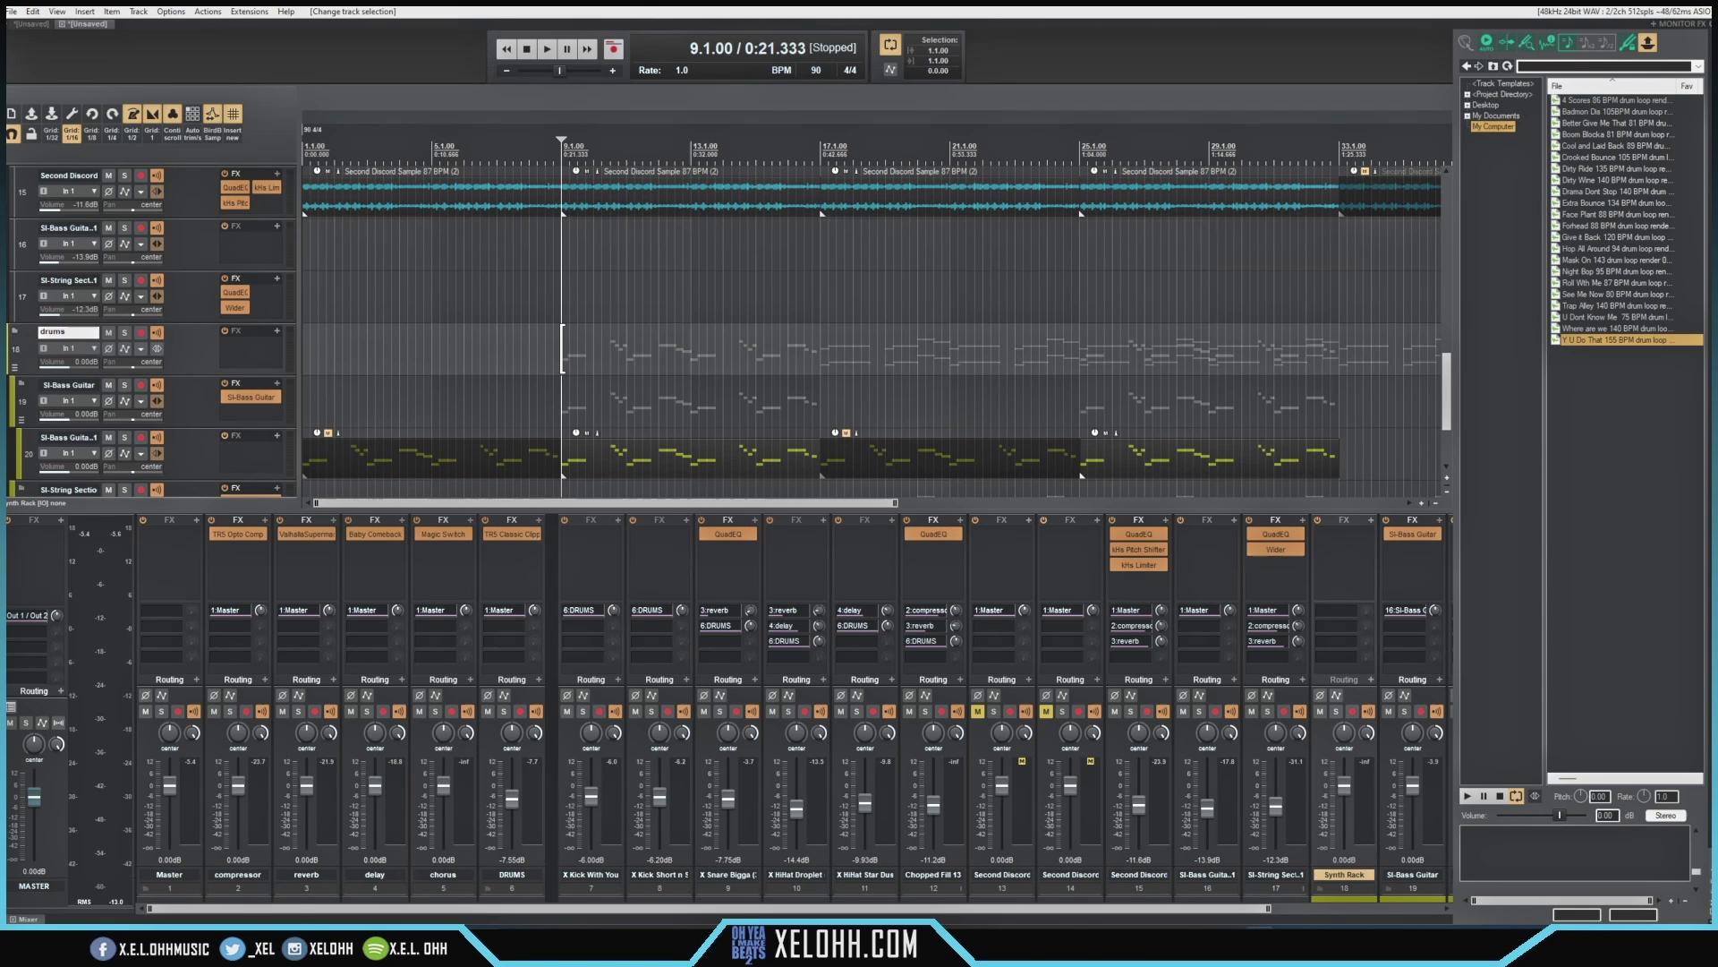
{"action": "key", "text": "Return"}
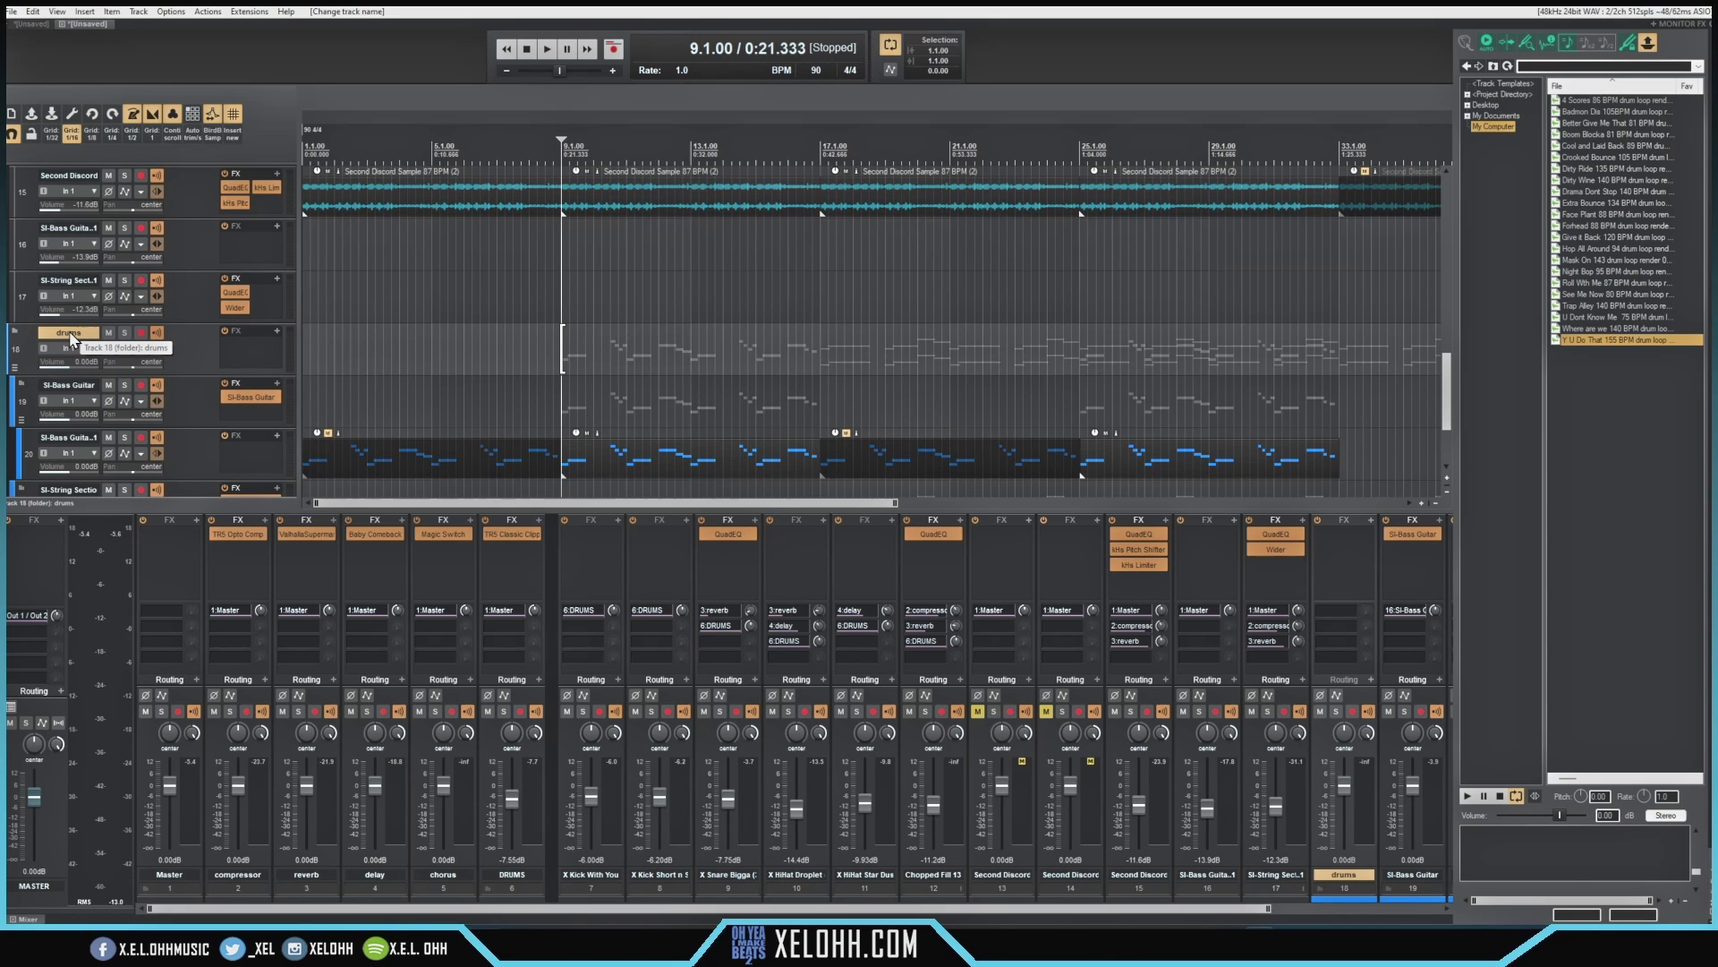
{"action": "scroll", "coordinate": [200, 347], "scroll_direction": "down", "scroll_amount": 3}
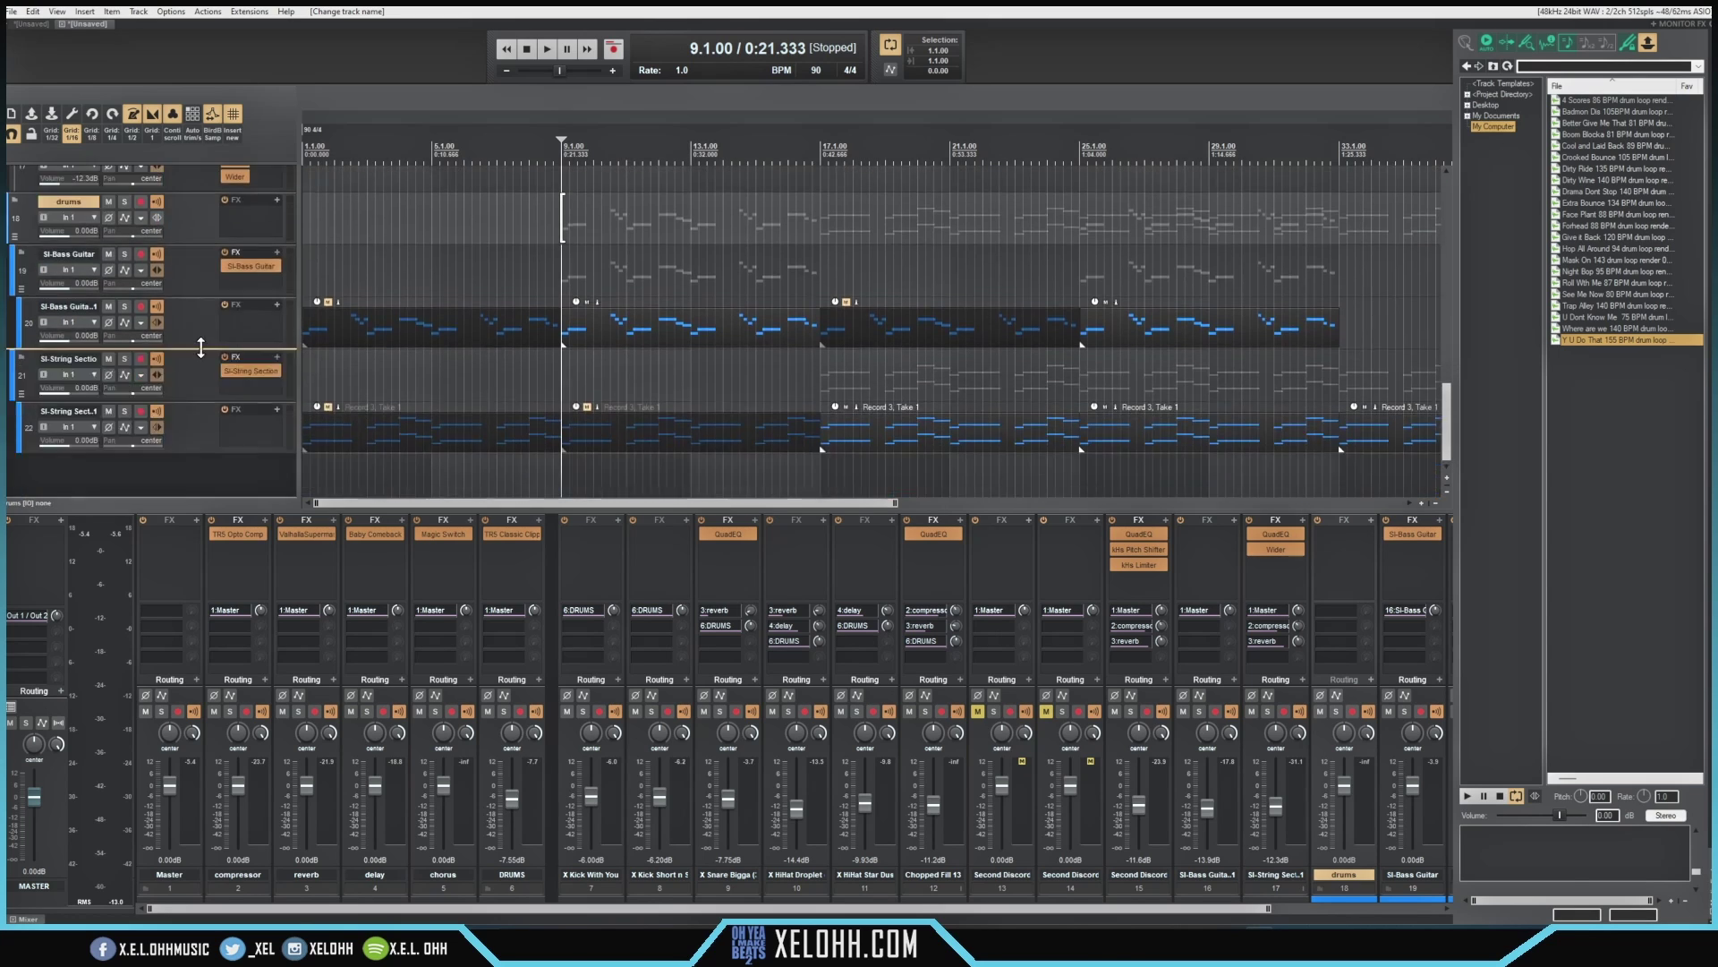
{"action": "scroll", "coordinate": [201, 348], "scroll_direction": "up", "scroll_amount": 2}
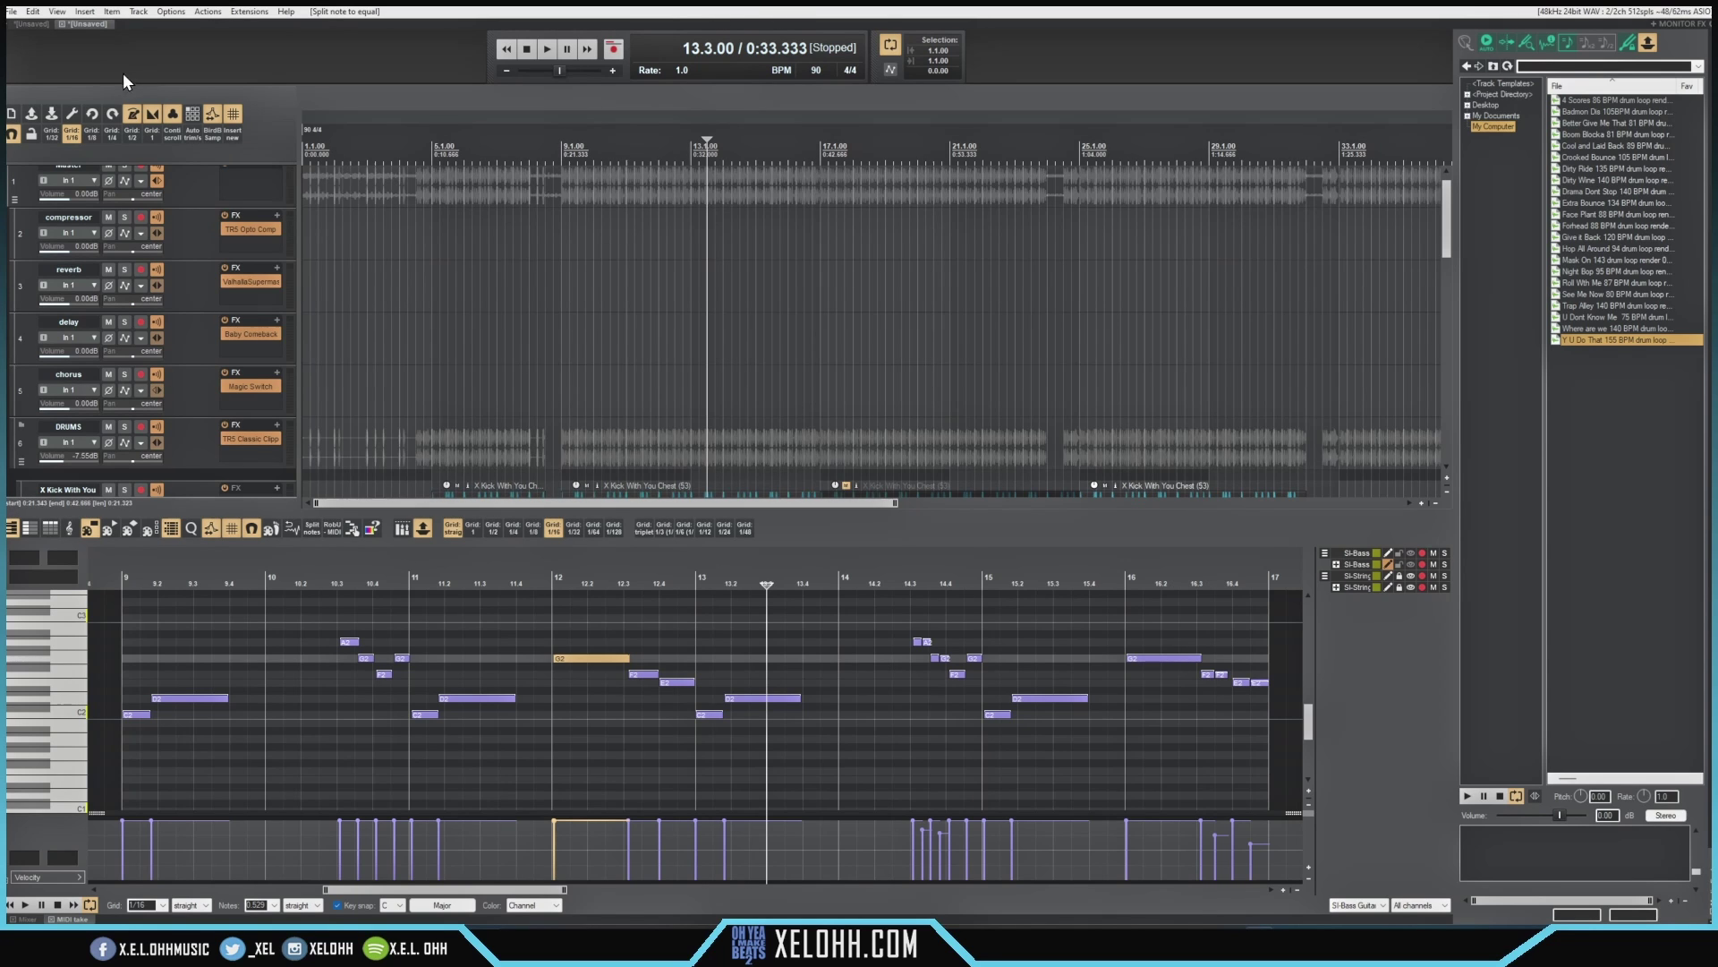
Save the project as 'Cakewalk Redo - 90 BPM Hip Hop R.rpp' in the REAPER Media folder.
{"action": "left_click", "coordinate": [11, 12]}
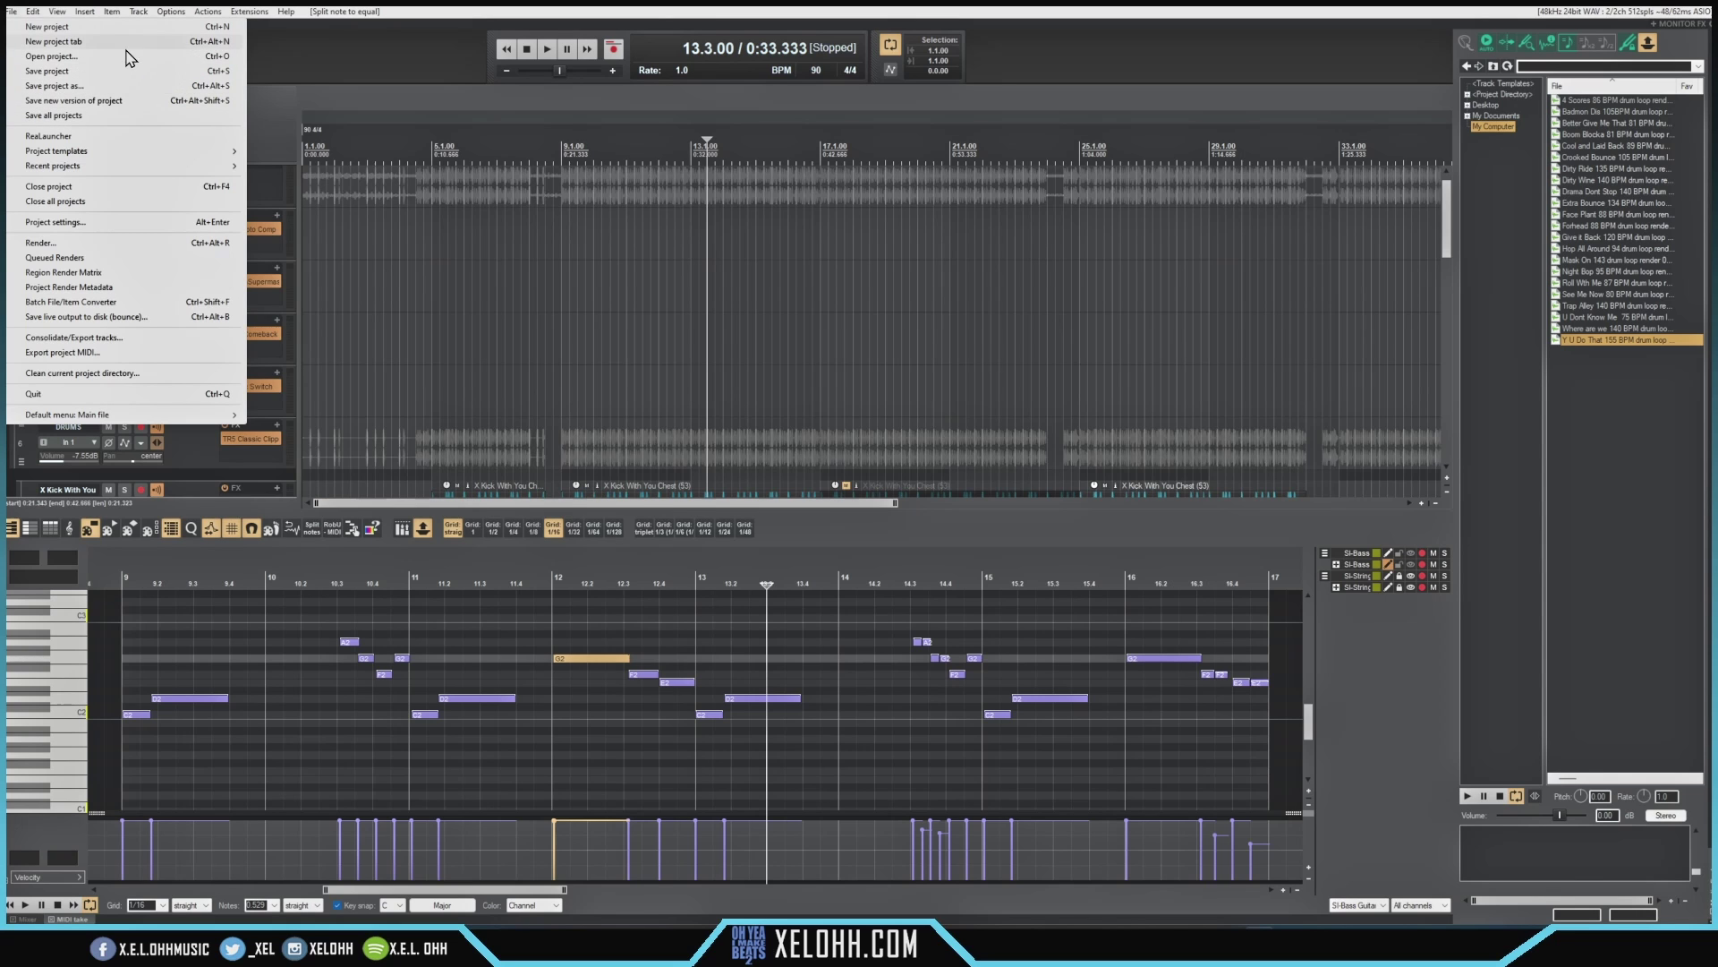
{"action": "left_click", "coordinate": [126, 86]}
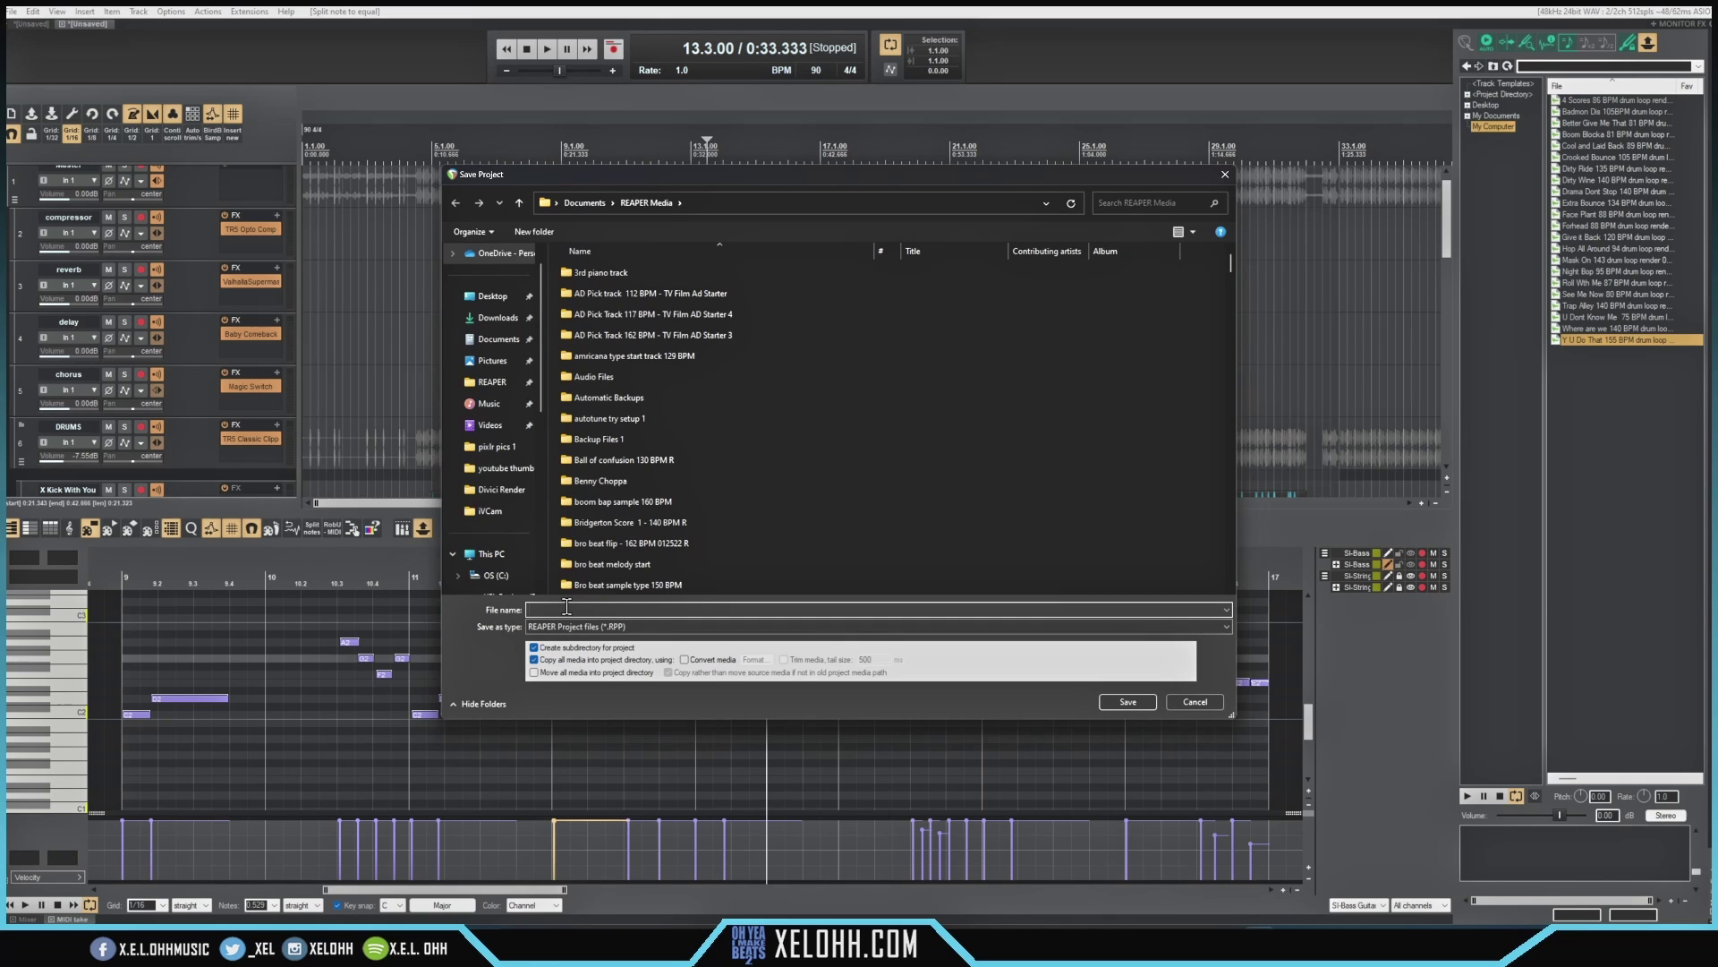
{"action": "type", "text": "Cakewalk Redo - 90 BPM Hip Hop R"}
{"action": "left_click", "coordinate": [1130, 702]}
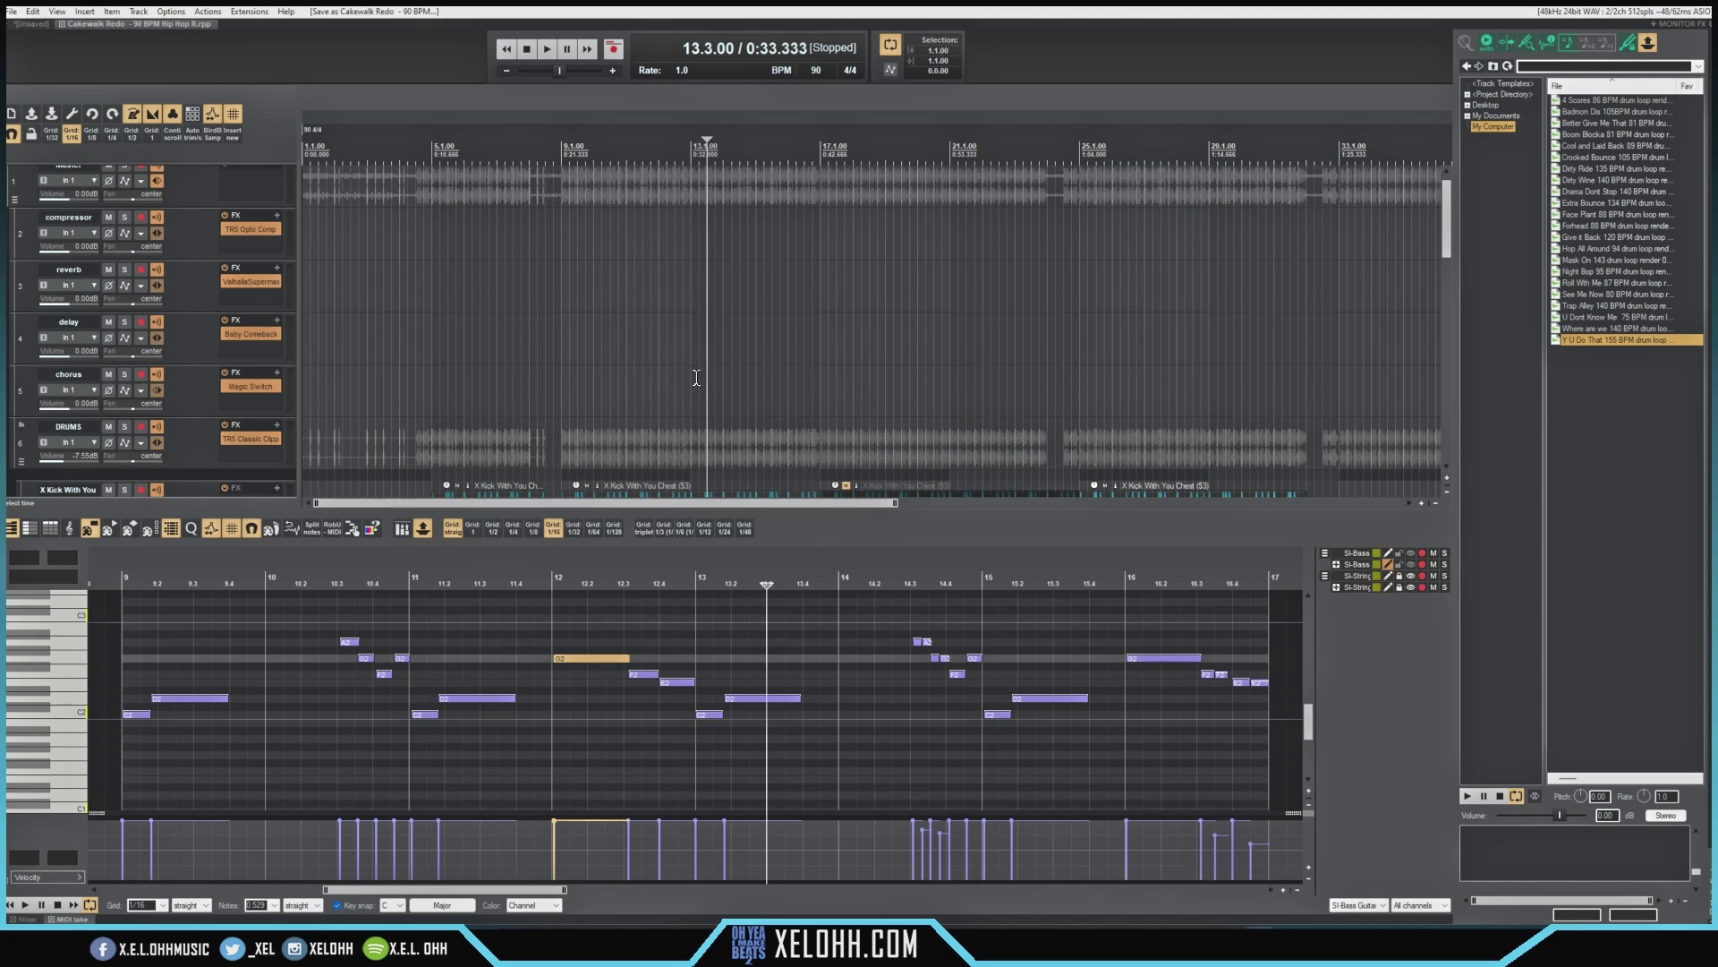
Reopen the saved Cakewalk Redo - 90 BPM Hip Hop R.rpp in a new project tab.
{"action": "left_click", "coordinate": [13, 12]}
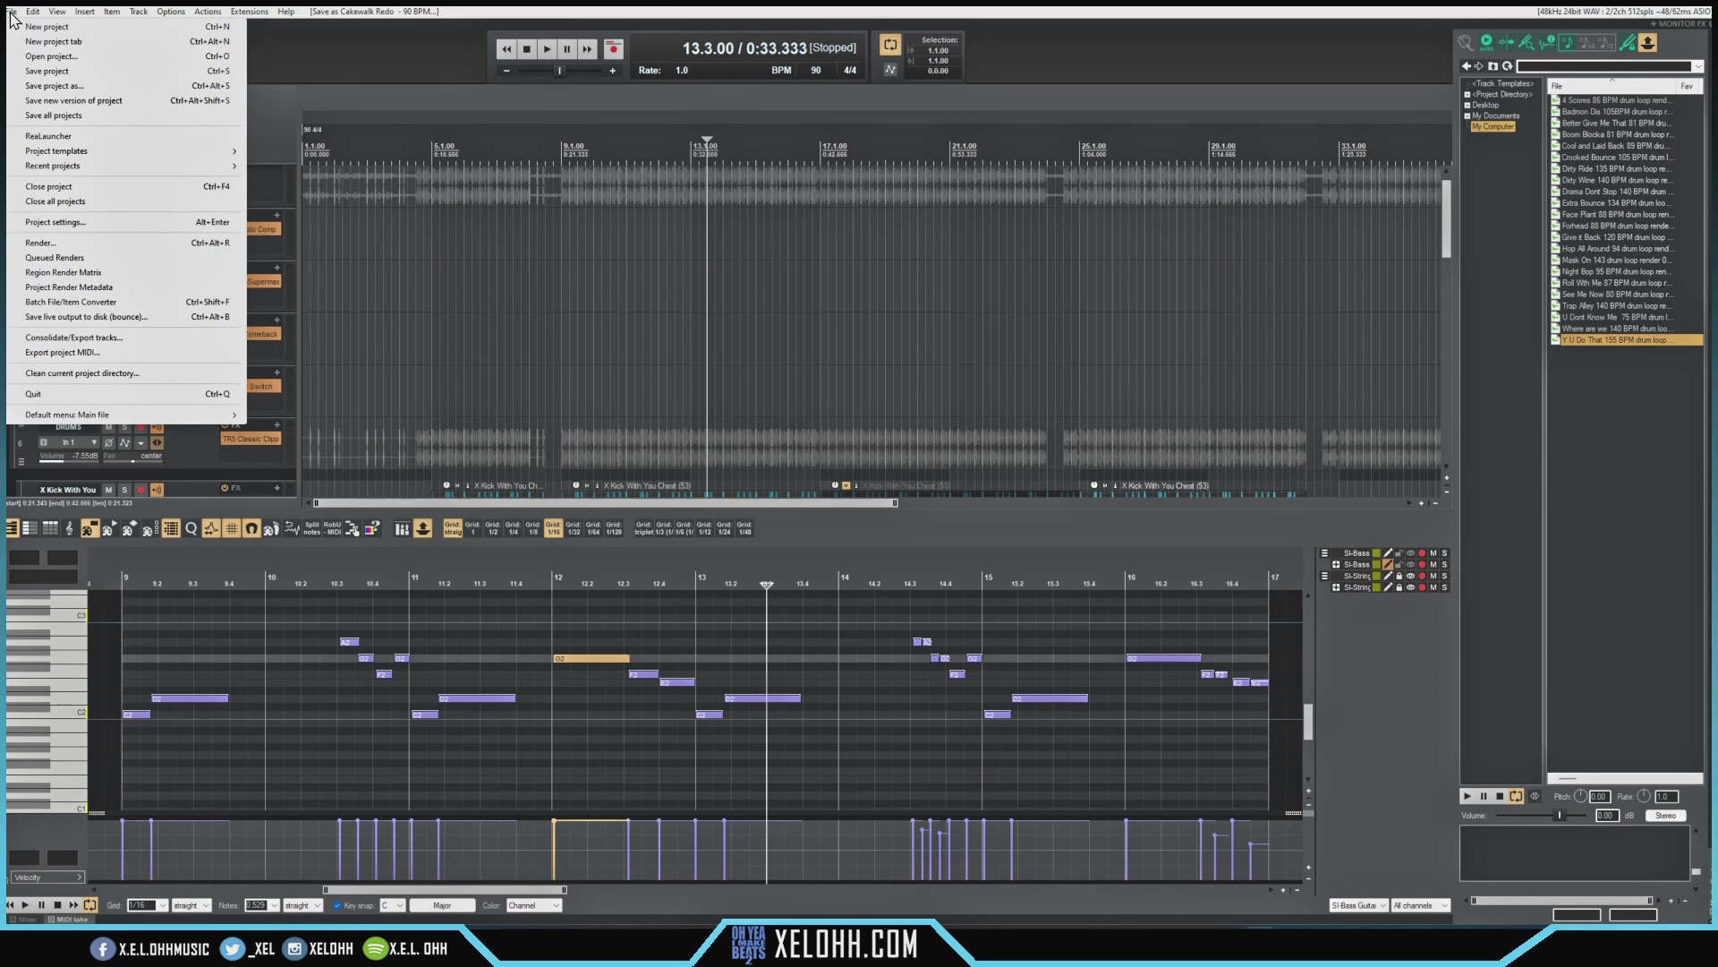
{"action": "left_click", "coordinate": [83, 57]}
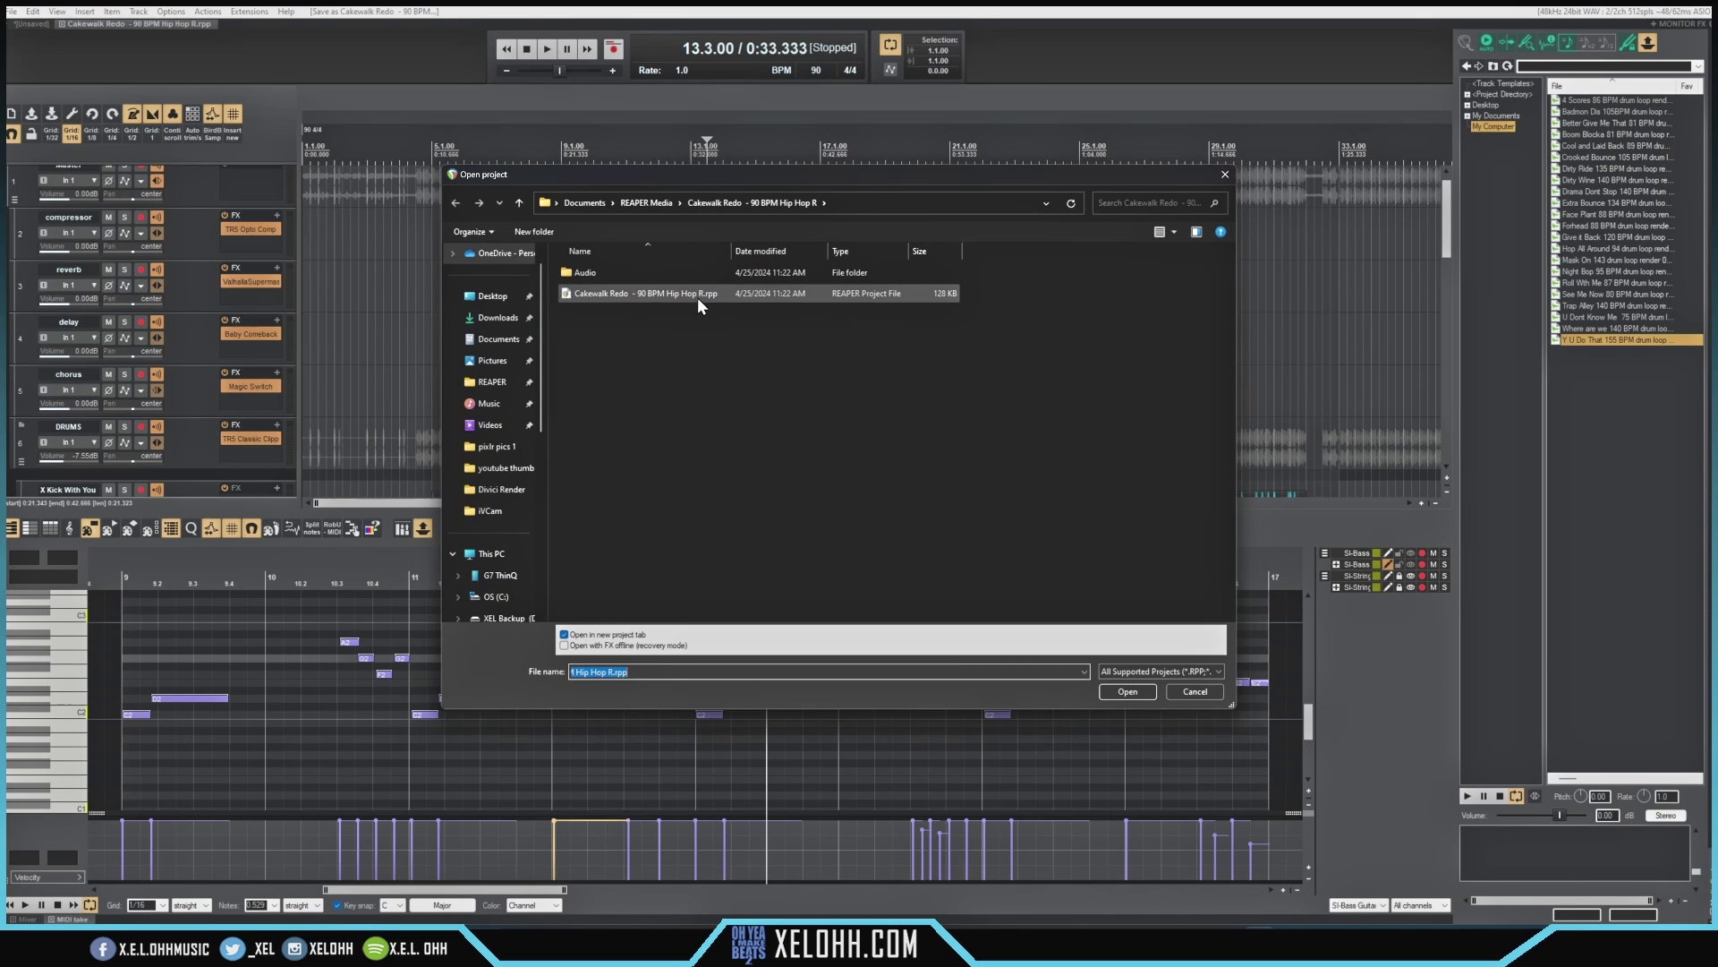
{"action": "left_click", "coordinate": [641, 294]}
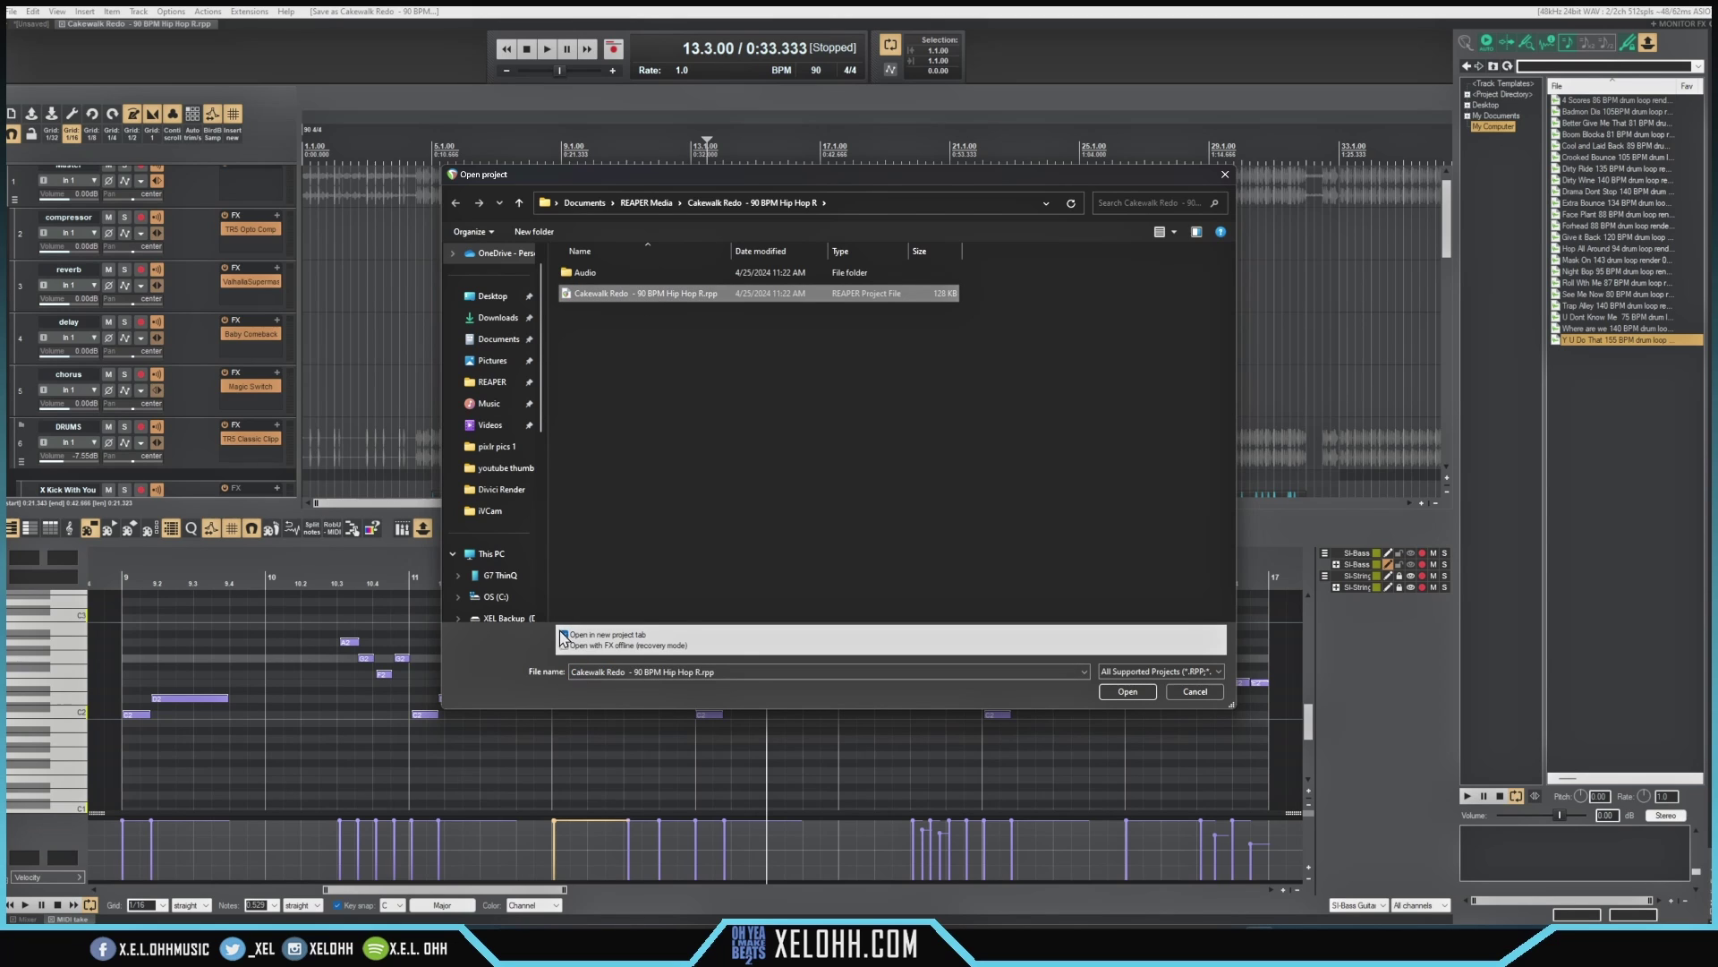
{"action": "left_click", "coordinate": [1126, 691]}
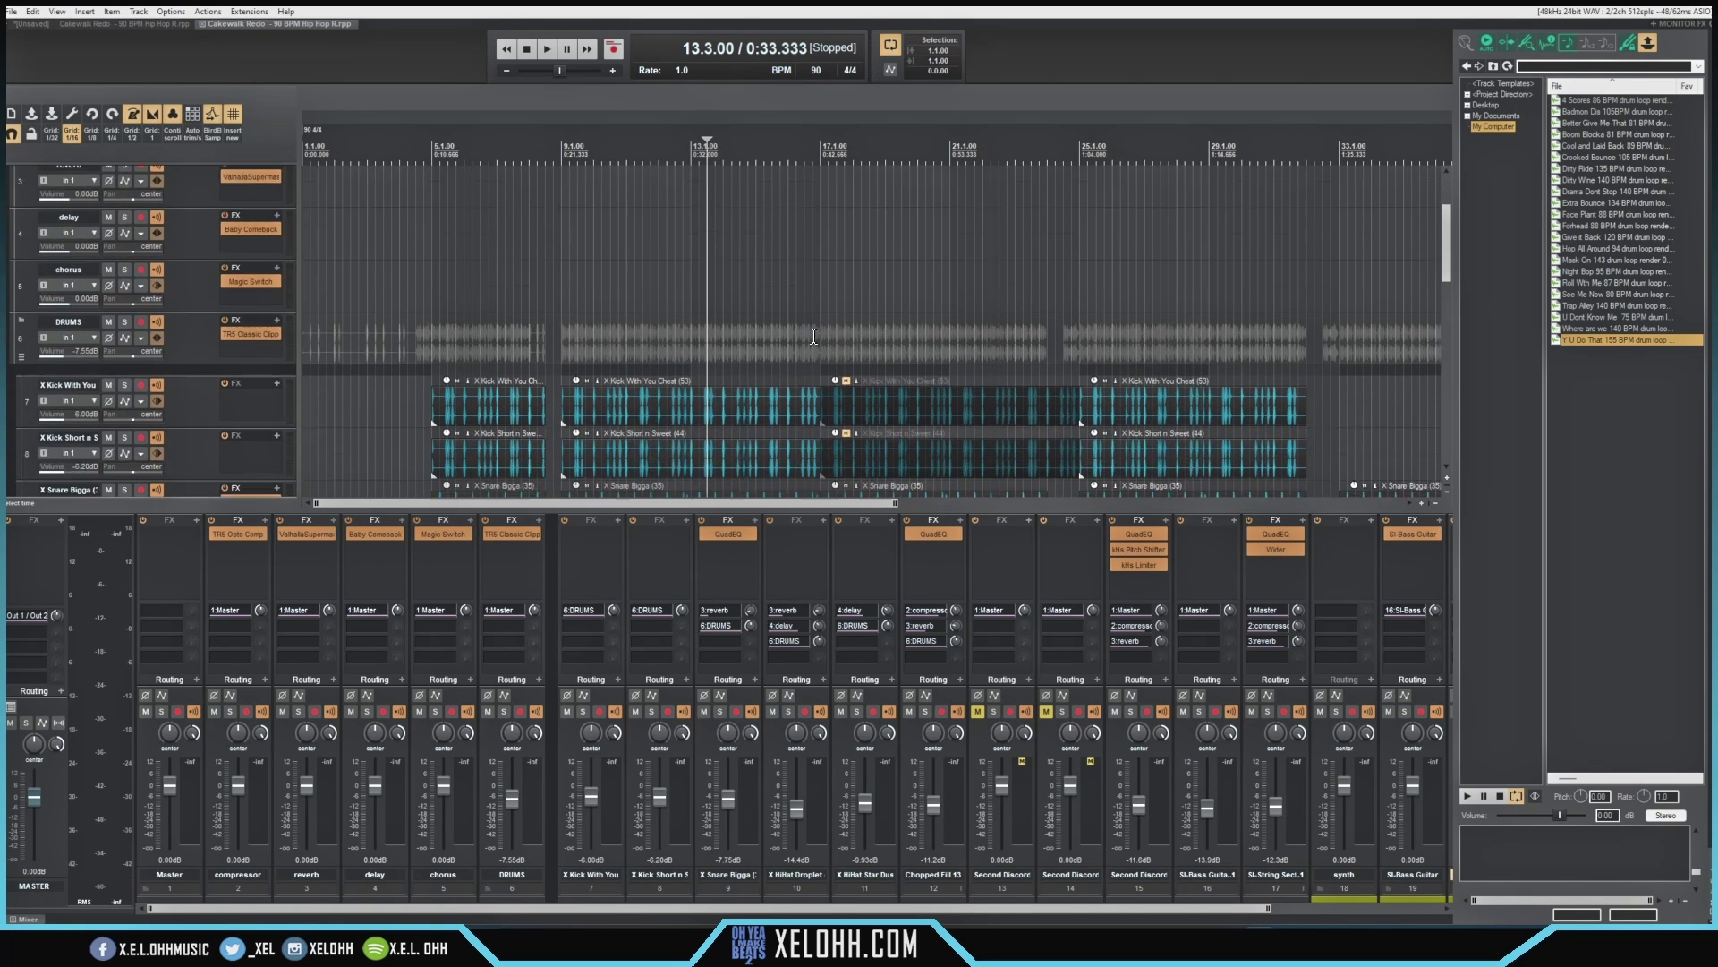
{"action": "scroll", "coordinate": [814, 336], "scroll_direction": "down", "scroll_amount": 6}
{"action": "scroll", "coordinate": [813, 337], "scroll_direction": "down", "scroll_amount": 5}
{"action": "scroll", "coordinate": [814, 336], "scroll_direction": "up", "scroll_amount": 9}
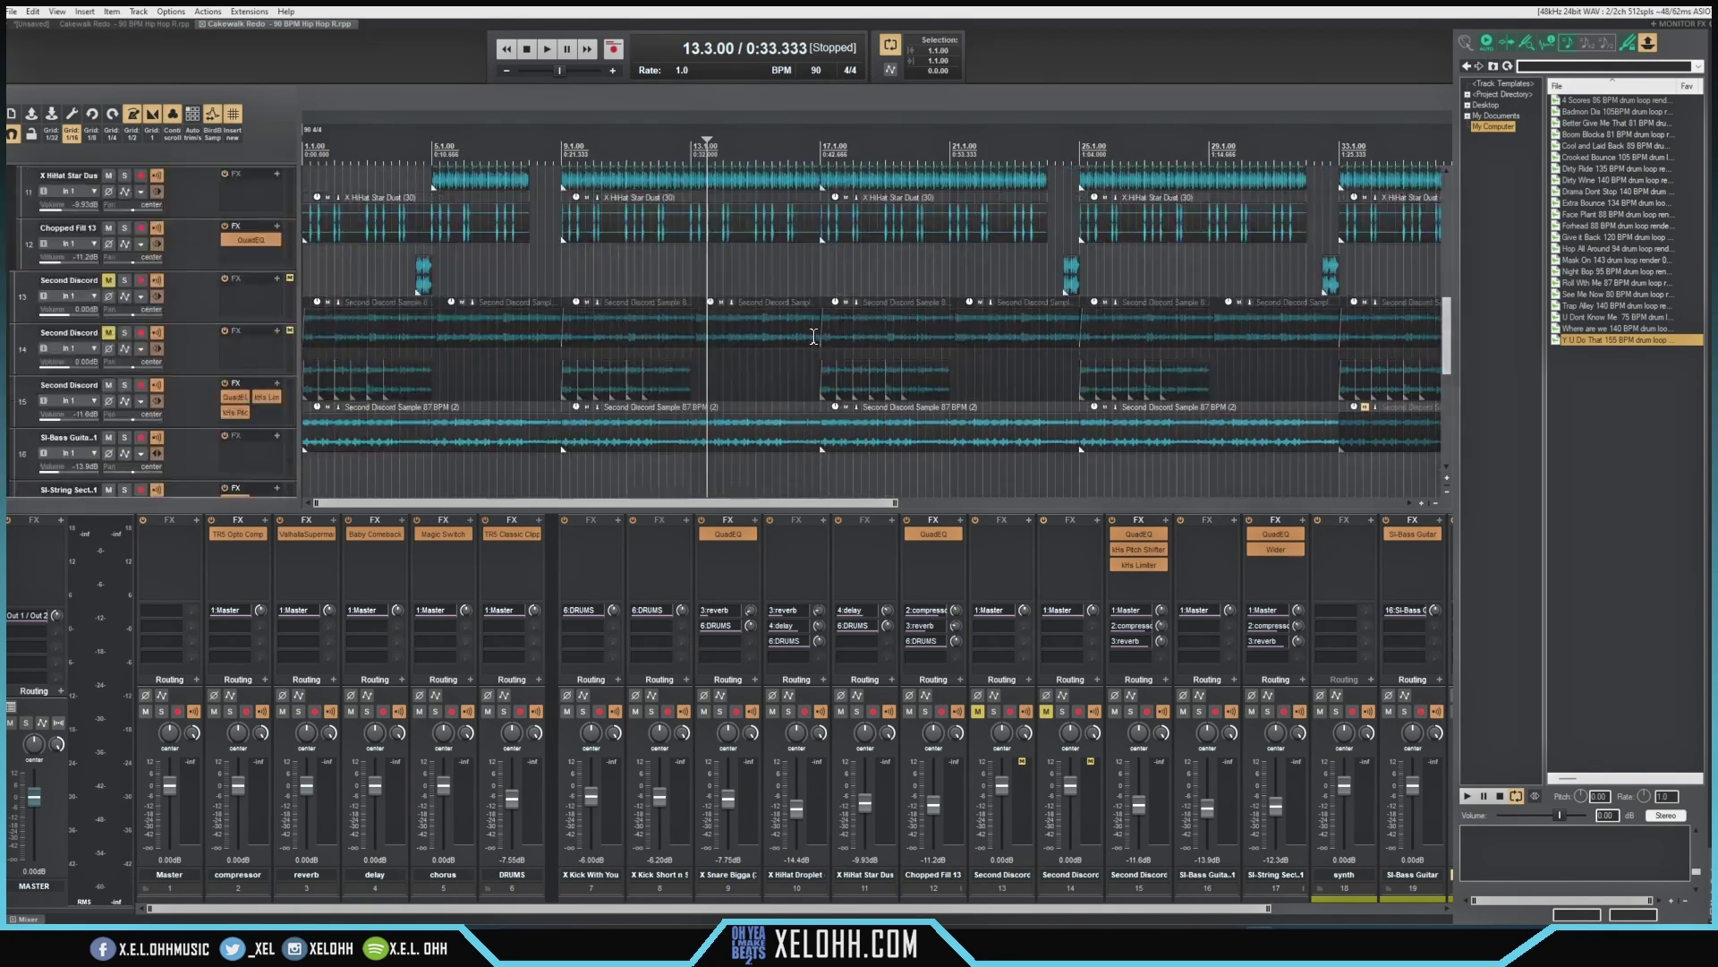
{"action": "scroll", "coordinate": [813, 336], "scroll_direction": "up", "scroll_amount": 3}
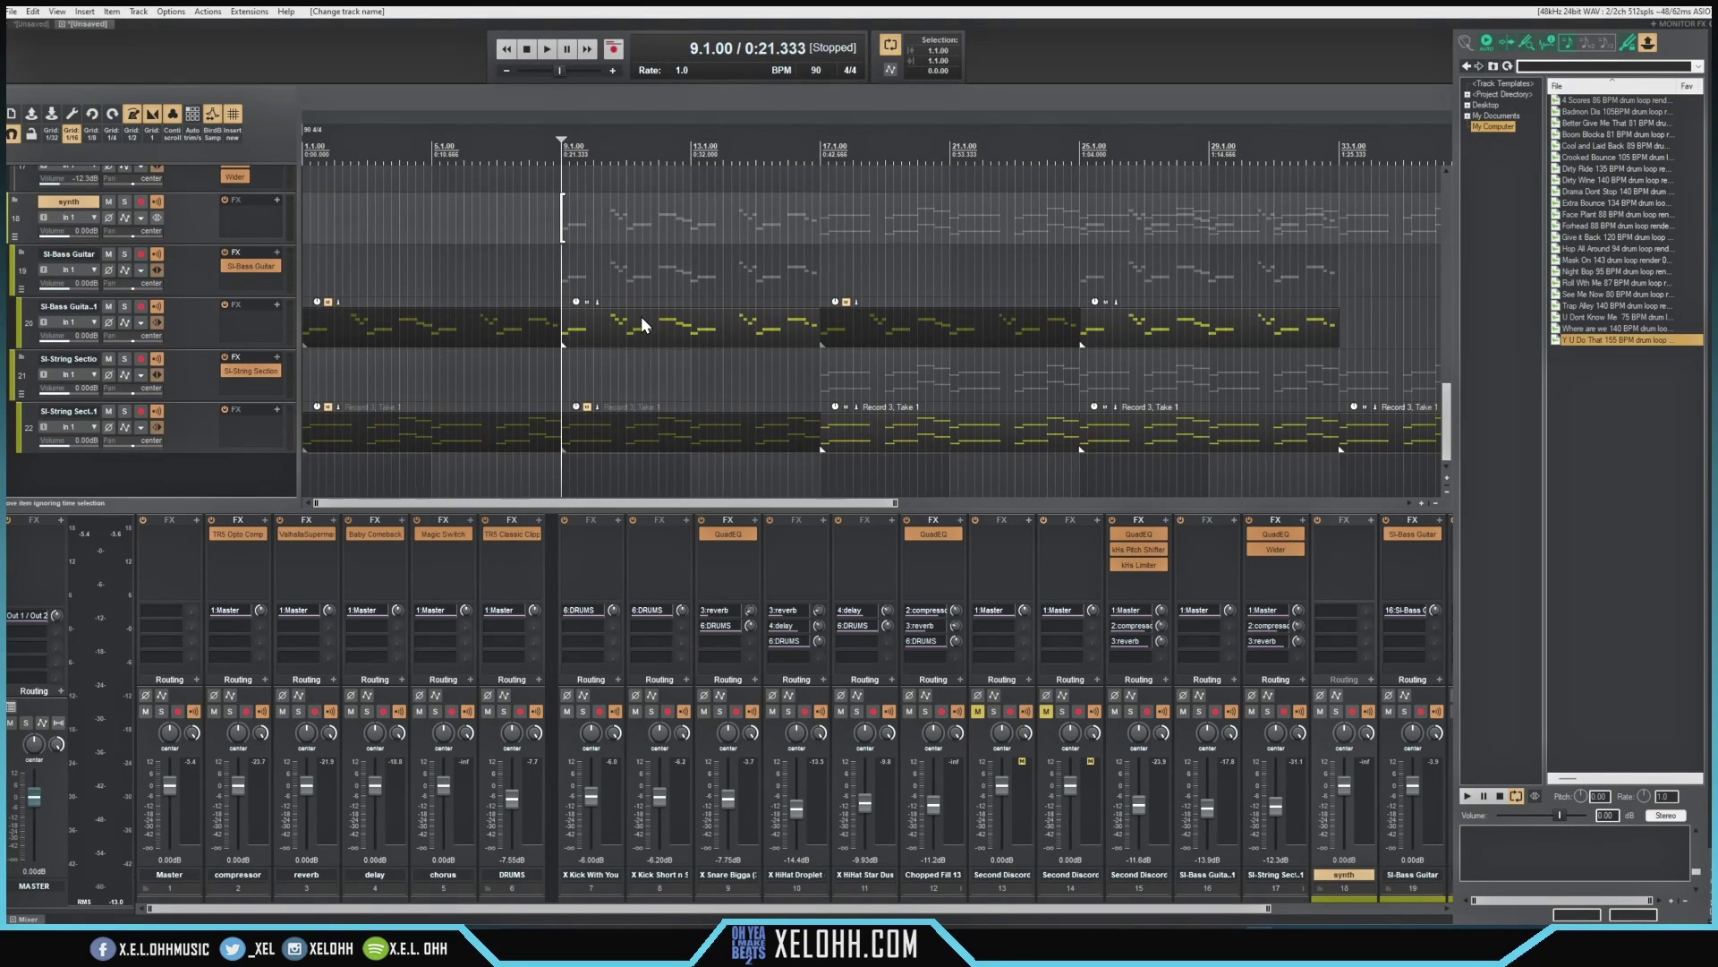
Open the track 20 bass MIDI item in the docked piano roll, around bar 13.
{"action": "double_click", "coordinate": [643, 333]}
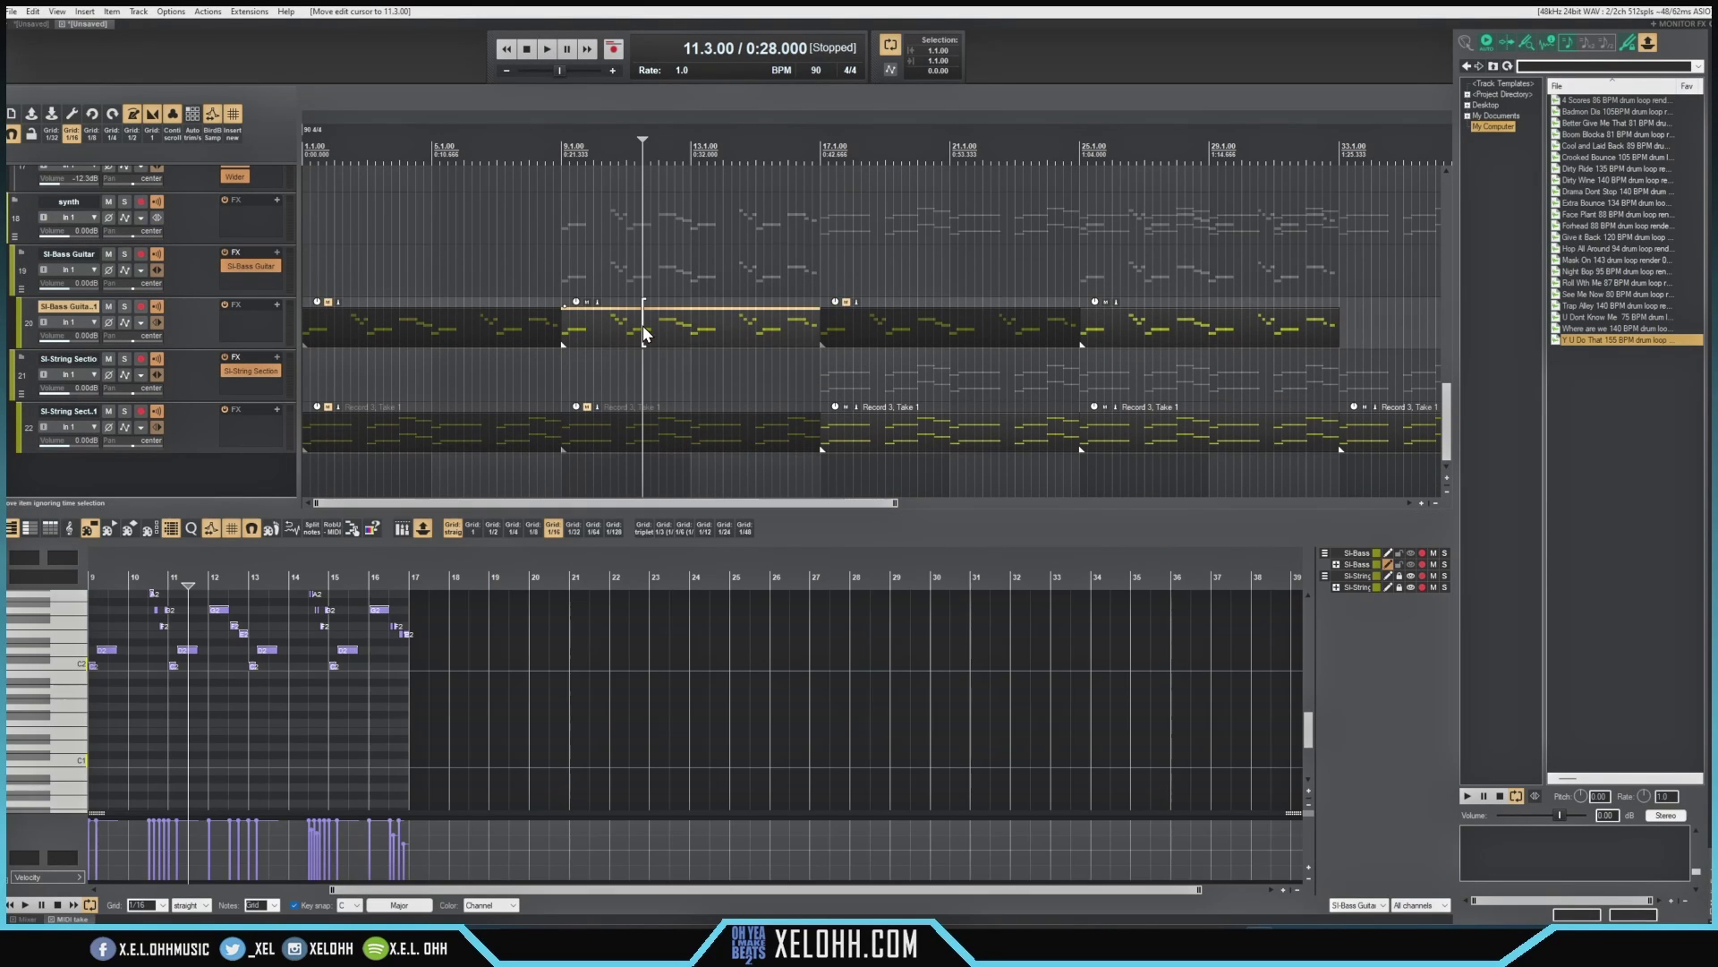
{"action": "left_click", "coordinate": [707, 334]}
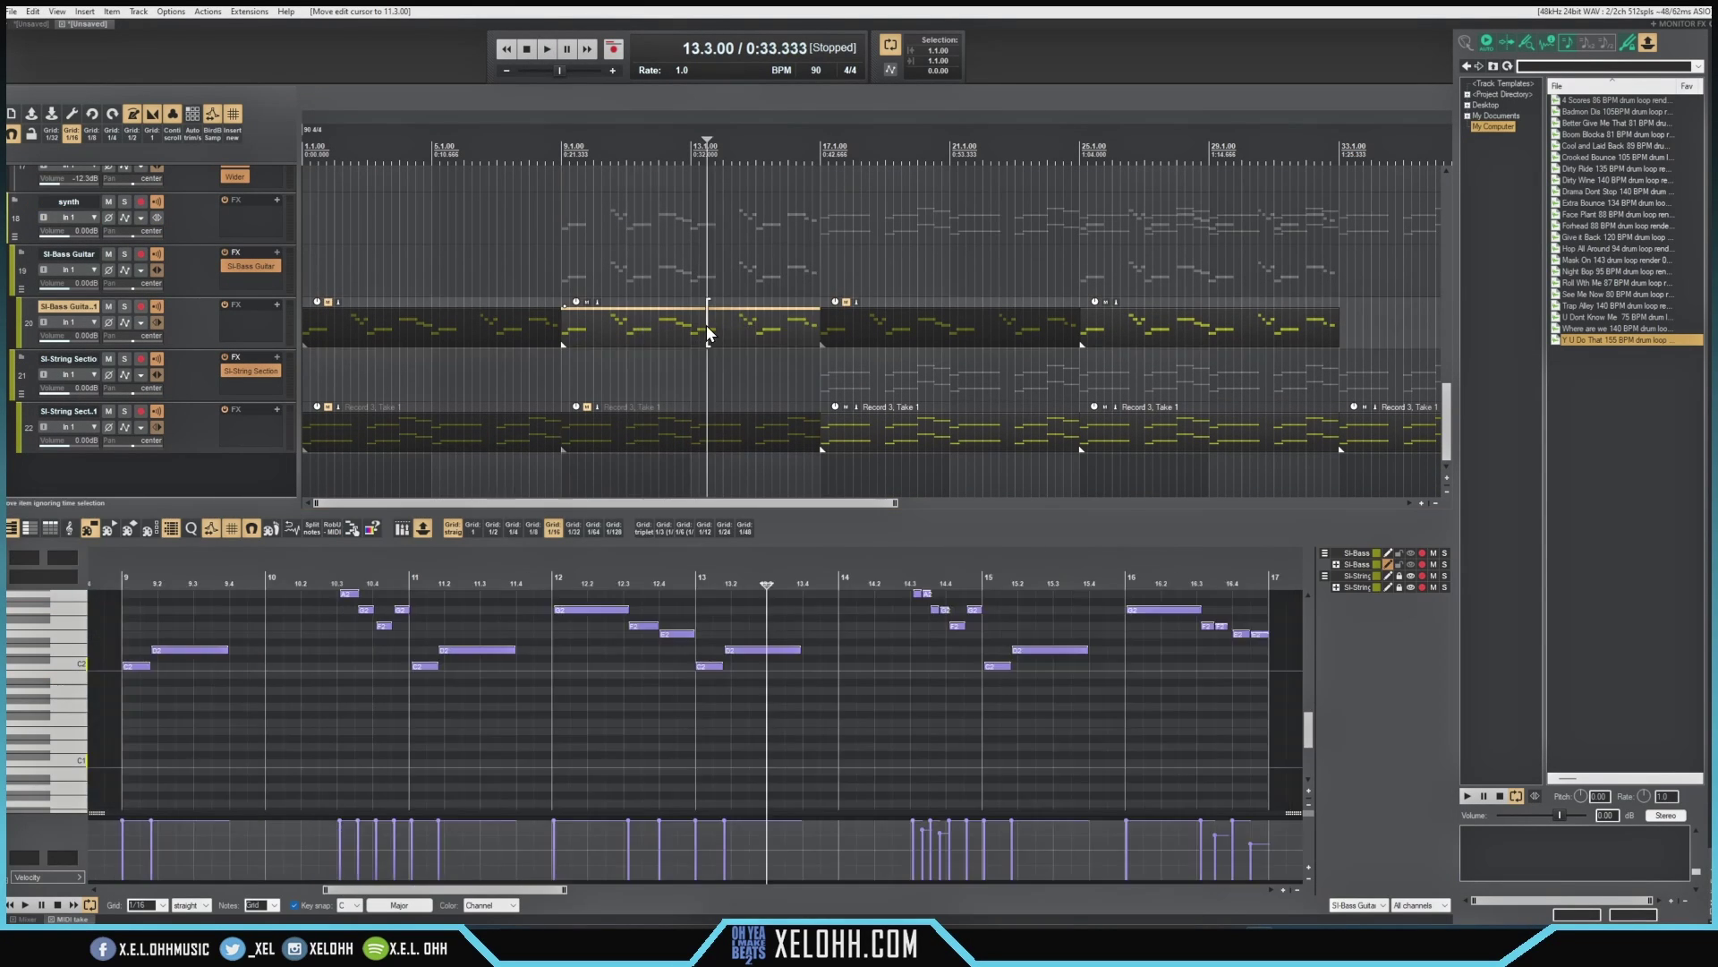
{"action": "scroll", "coordinate": [896, 784], "scroll_direction": "up", "scroll_amount": 2}
{"action": "scroll", "coordinate": [895, 681], "scroll_direction": "up", "scroll_amount": 3}
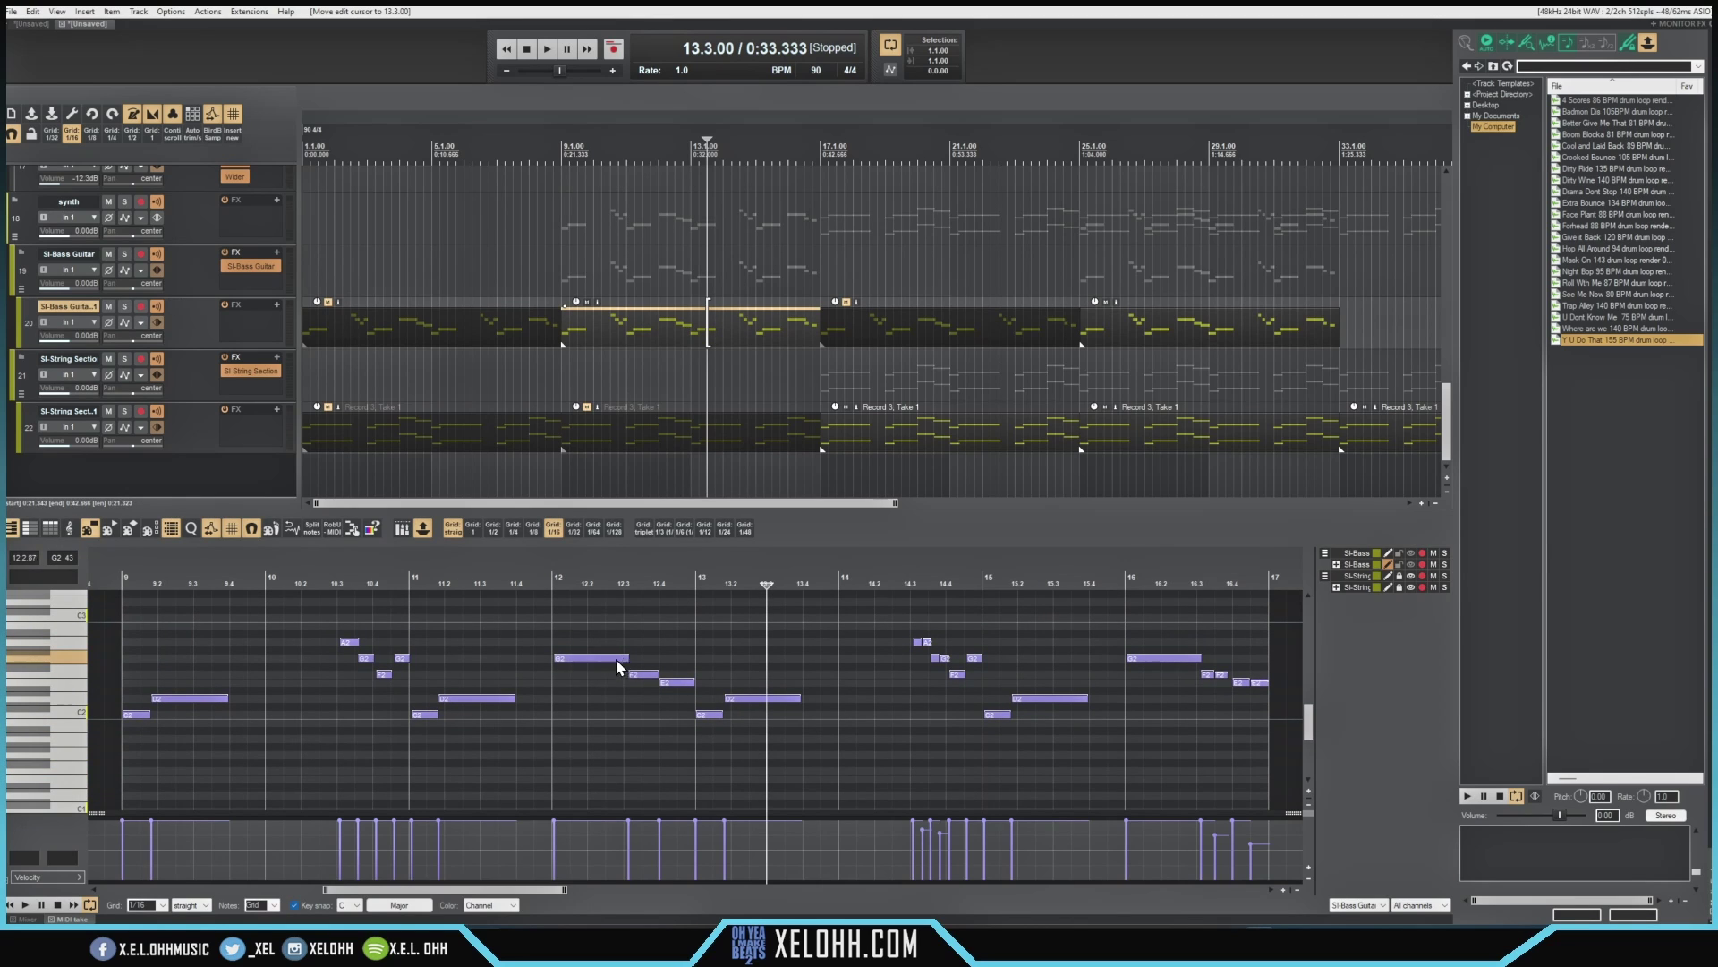
Split the G2 note at bar 12 into two equal notes.
{"action": "left_click", "coordinate": [589, 659]}
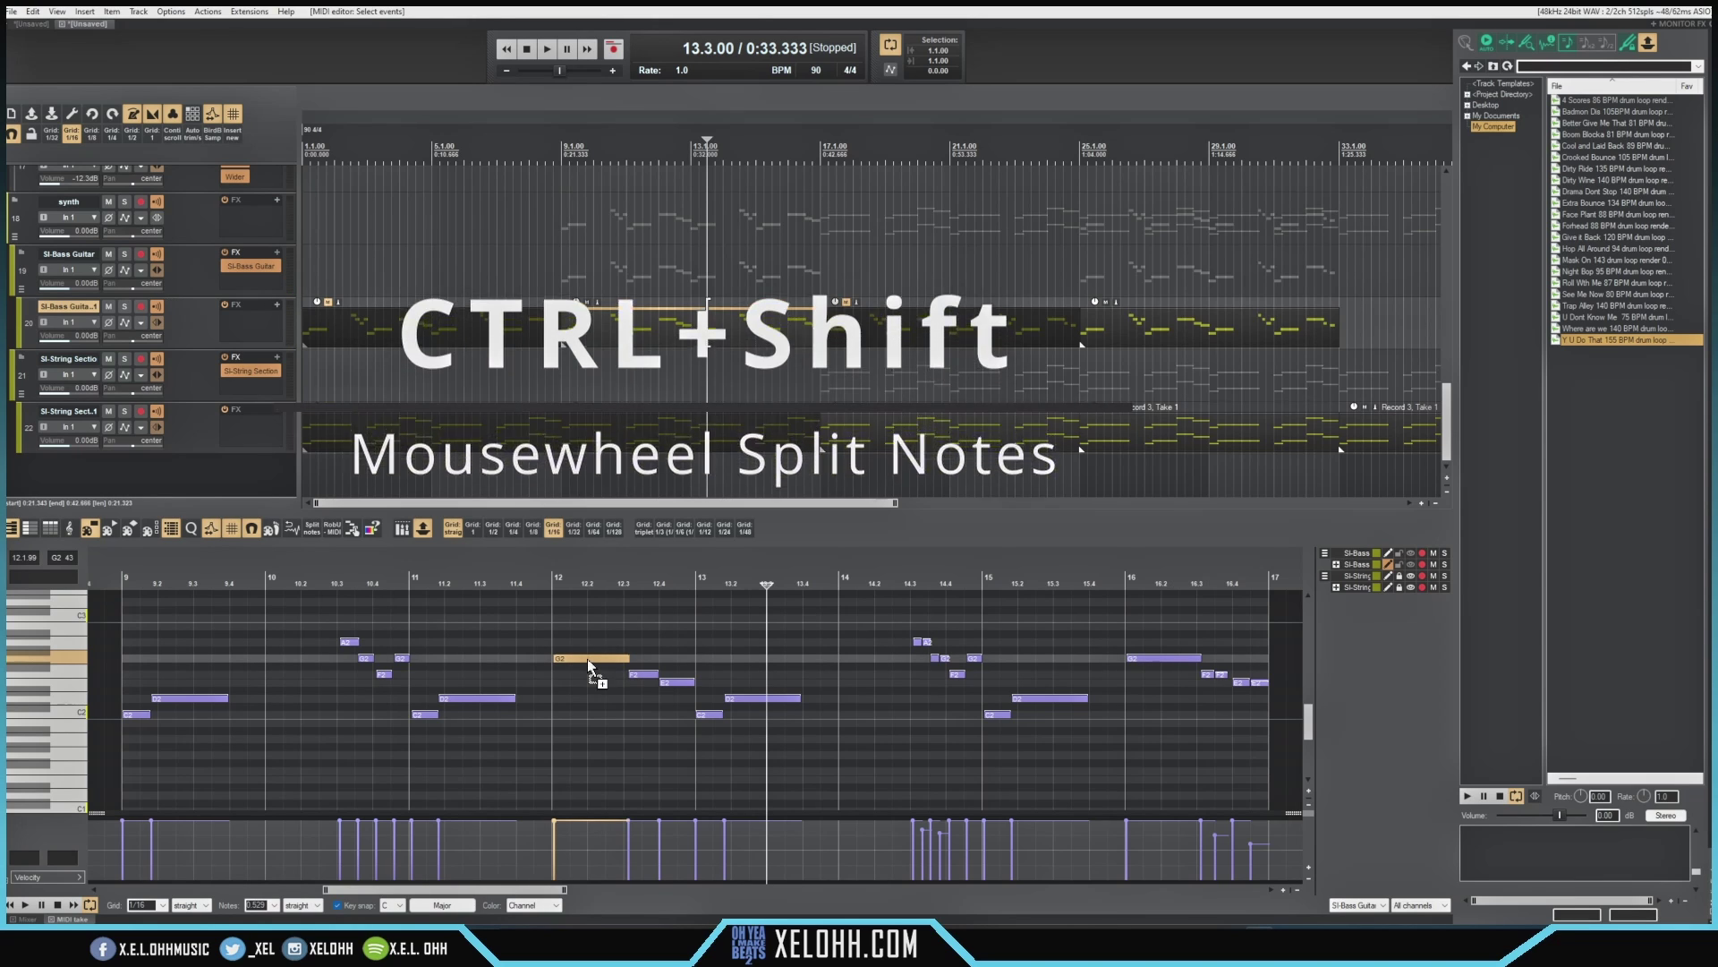
{"action": "scroll", "coordinate": [589, 662], "scroll_direction": "up", "scroll_amount": 2, "text": "ctrl+shift"}
{"action": "scroll", "coordinate": [590, 666], "scroll_direction": "down", "scroll_amount": 2, "text": "ctrl+shift"}
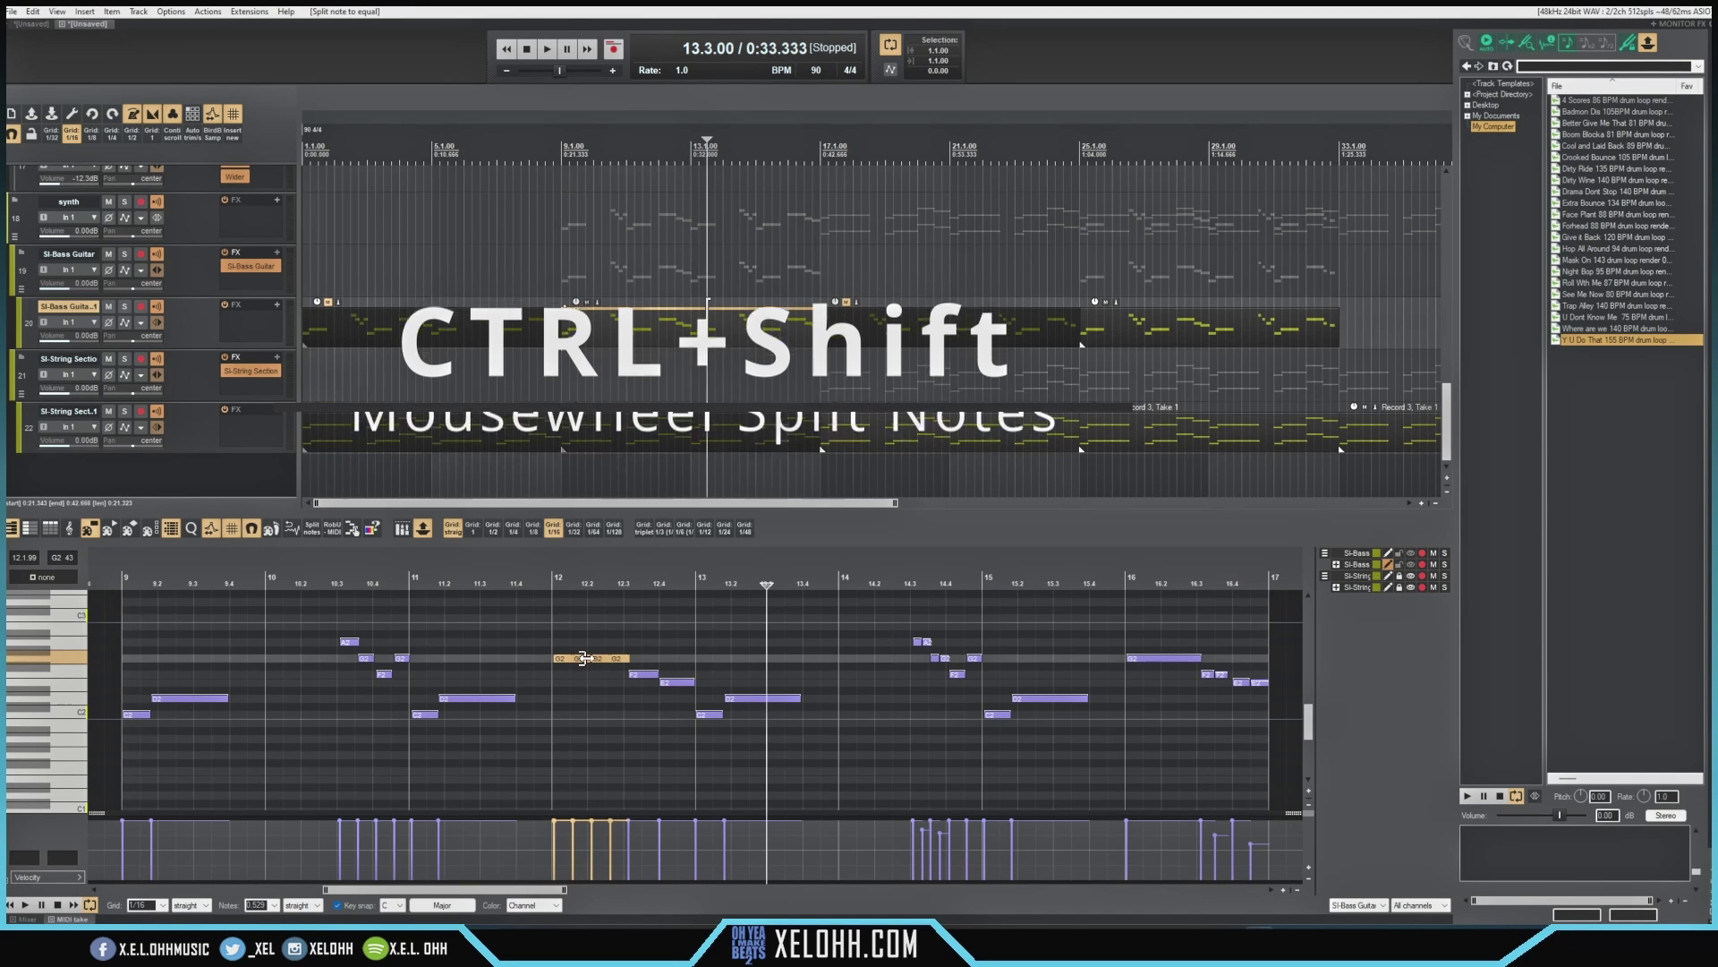
{"action": "scroll", "coordinate": [586, 659], "scroll_direction": "up", "scroll_amount": 1, "text": "ctrl+shift"}
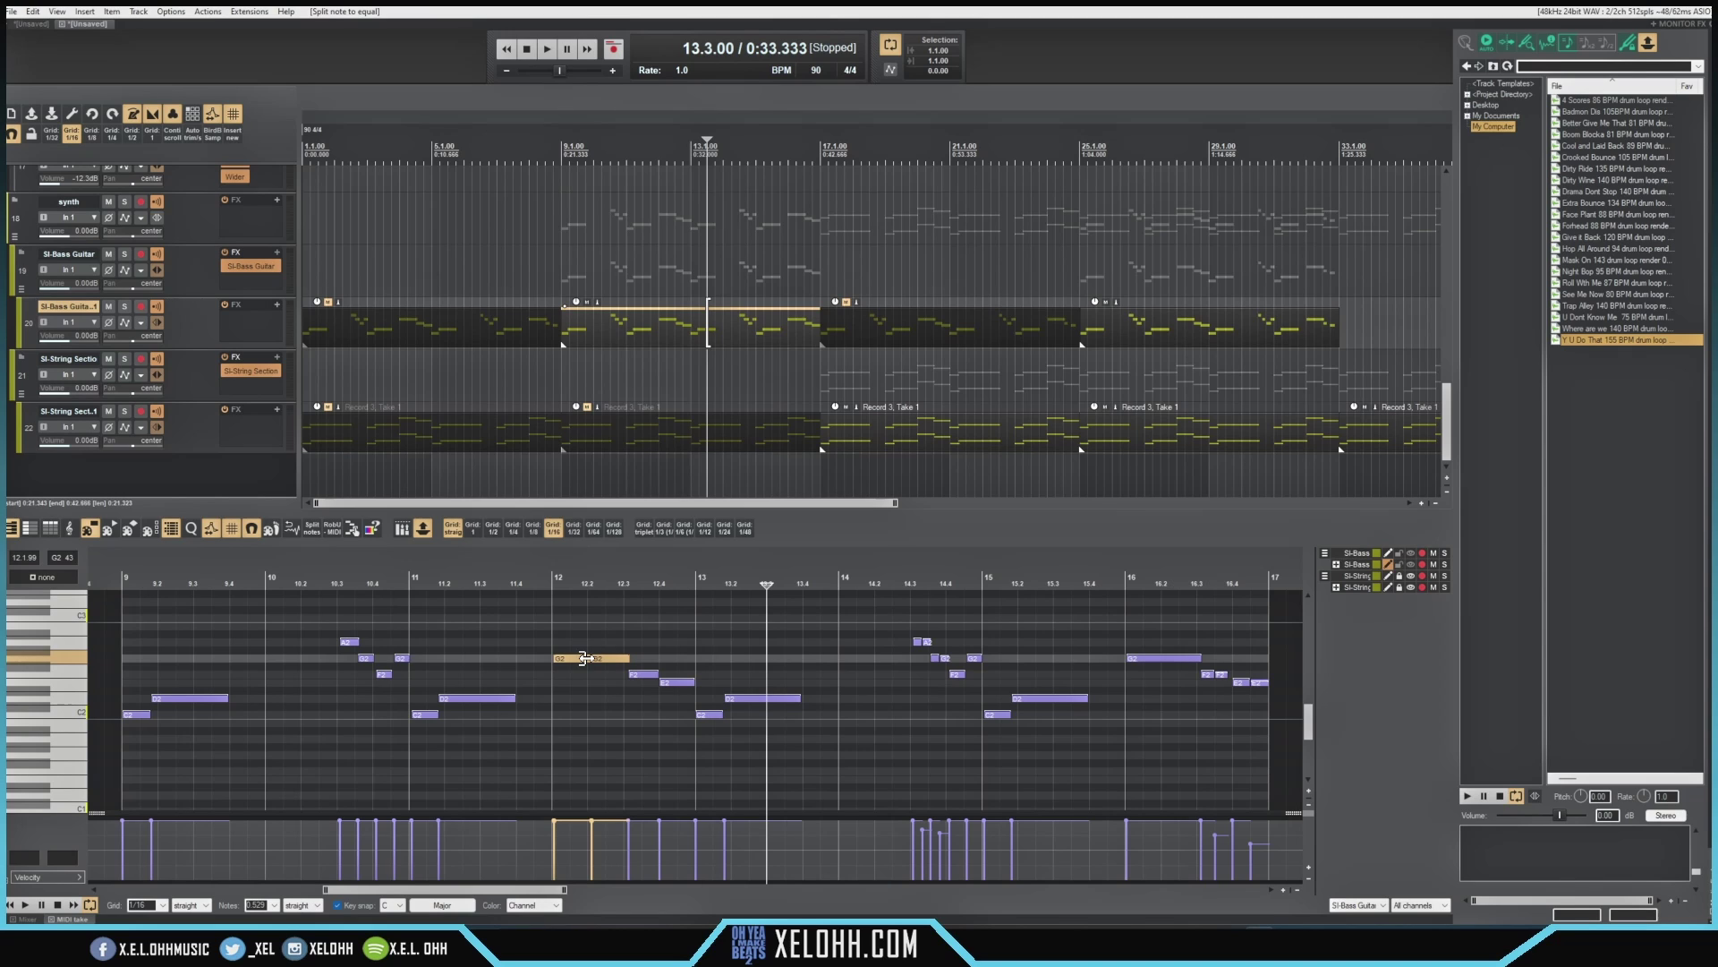
Undo the equal split, then split the bar-12 G2 note into grid-length notes.
{"action": "scroll", "coordinate": [587, 663], "scroll_direction": "up", "scroll_amount": 1, "text": "ctrl+shift"}
{"action": "key", "text": "ctrl+z"}
{"action": "key", "text": "ctrl+z"}
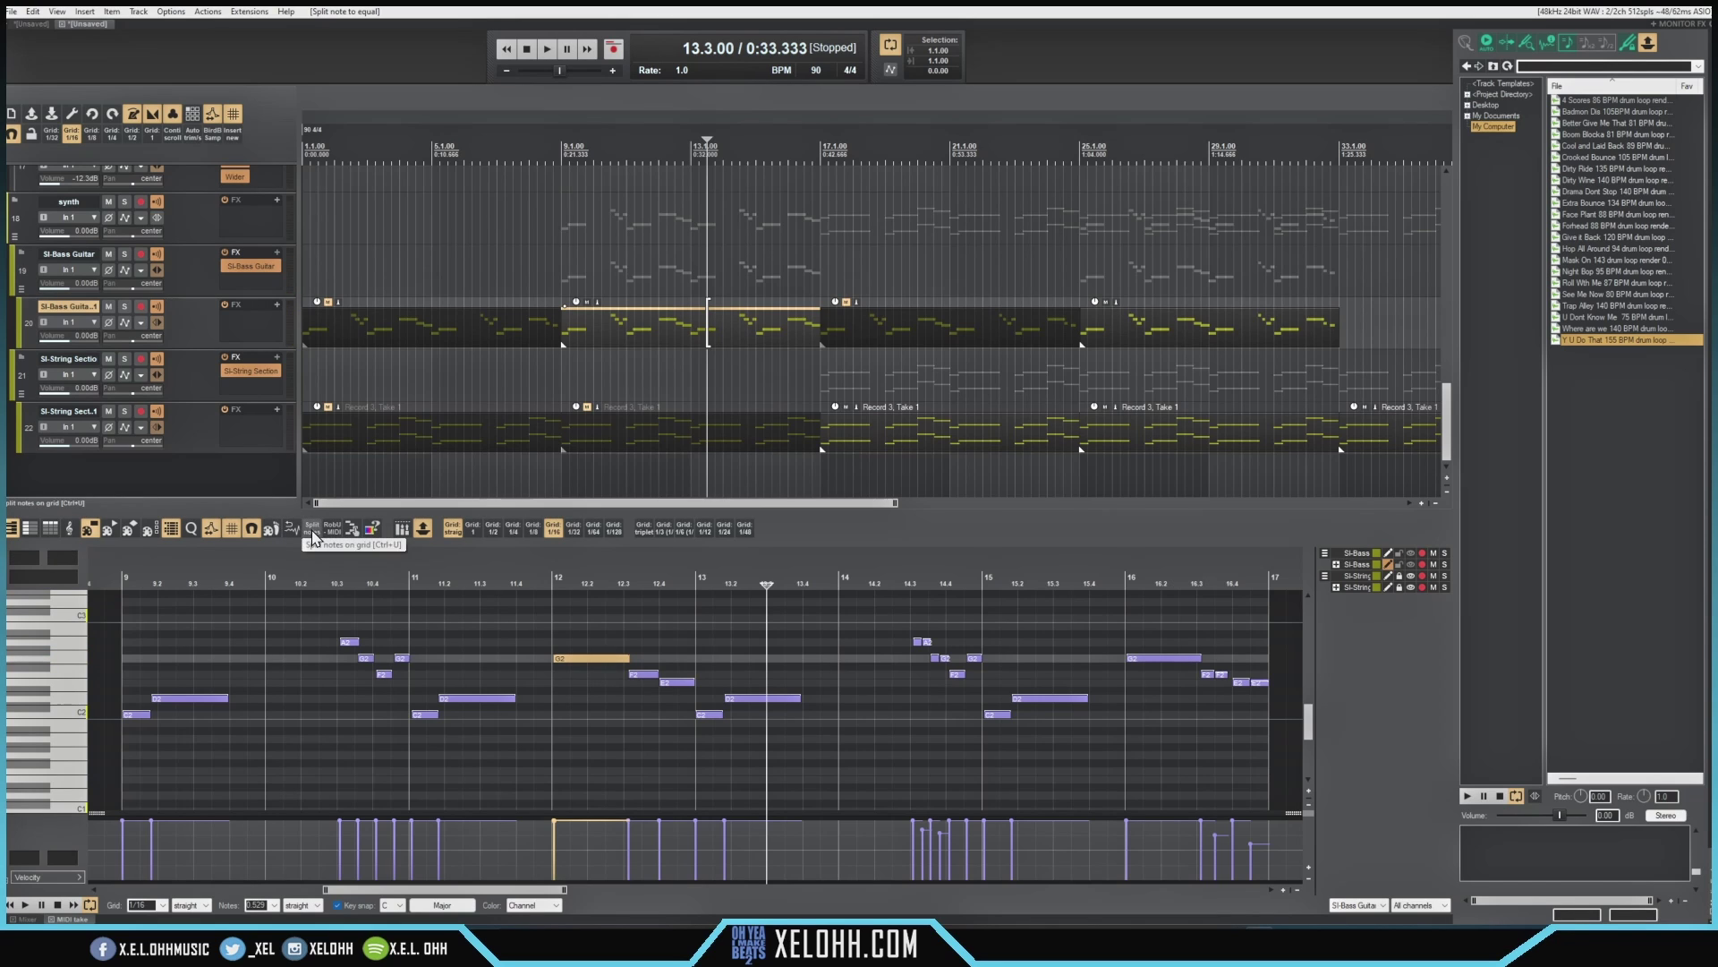
{"action": "left_click", "coordinate": [312, 533]}
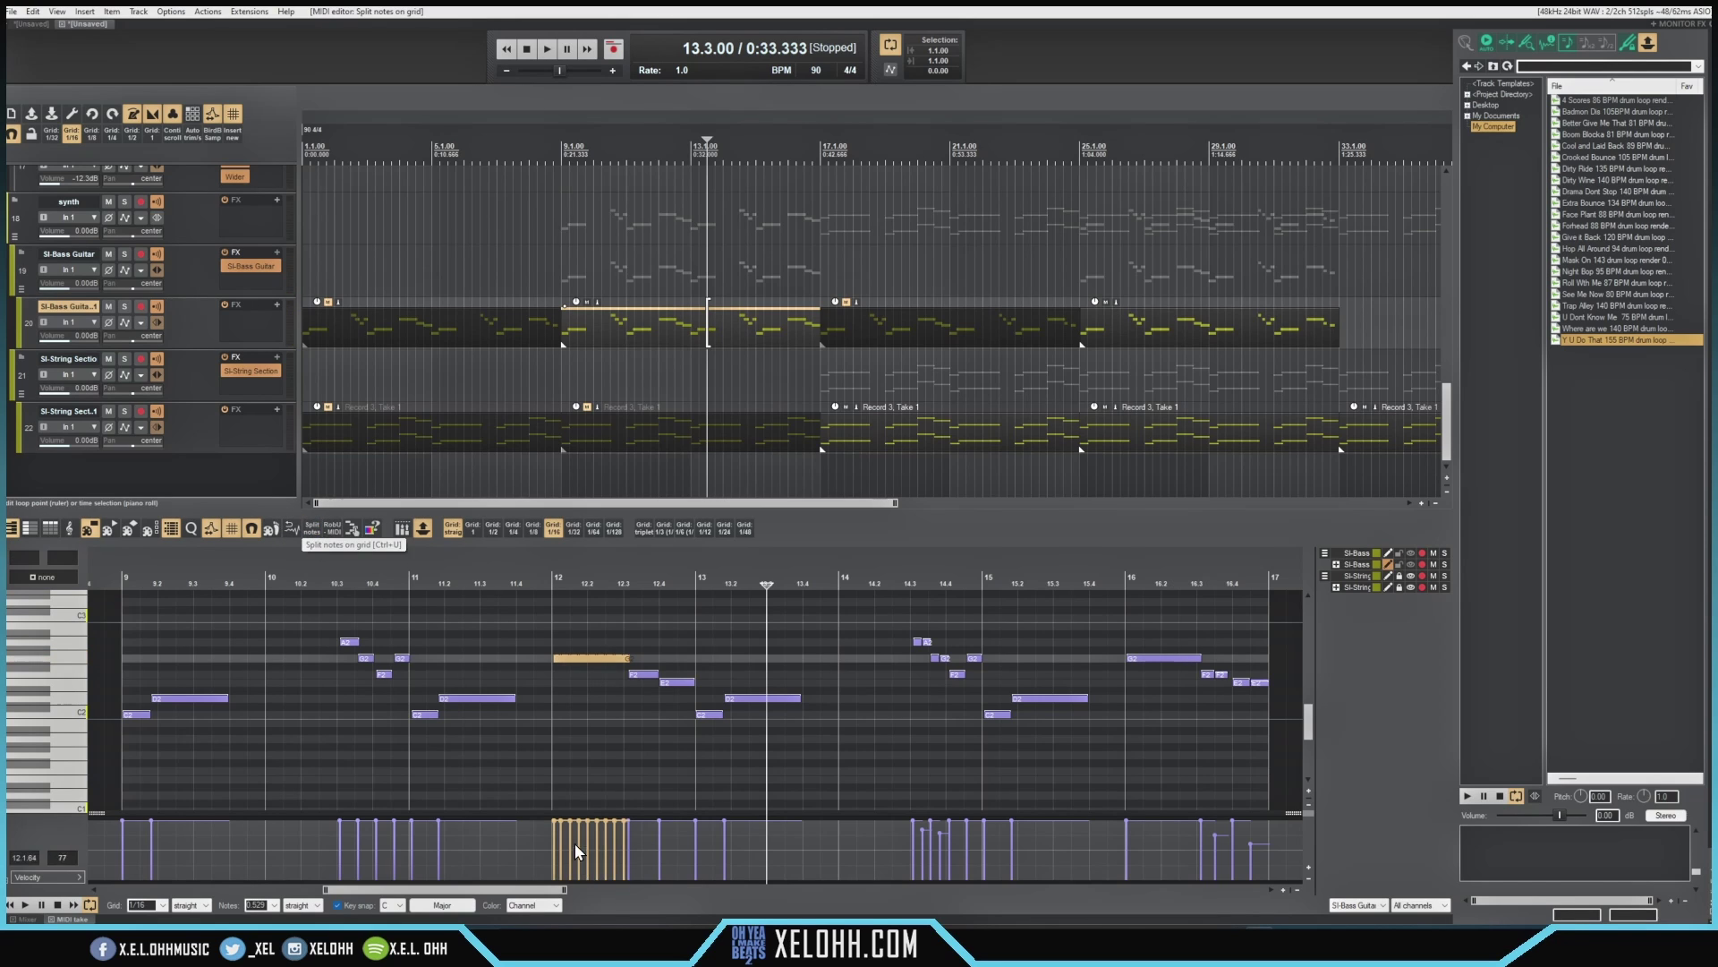